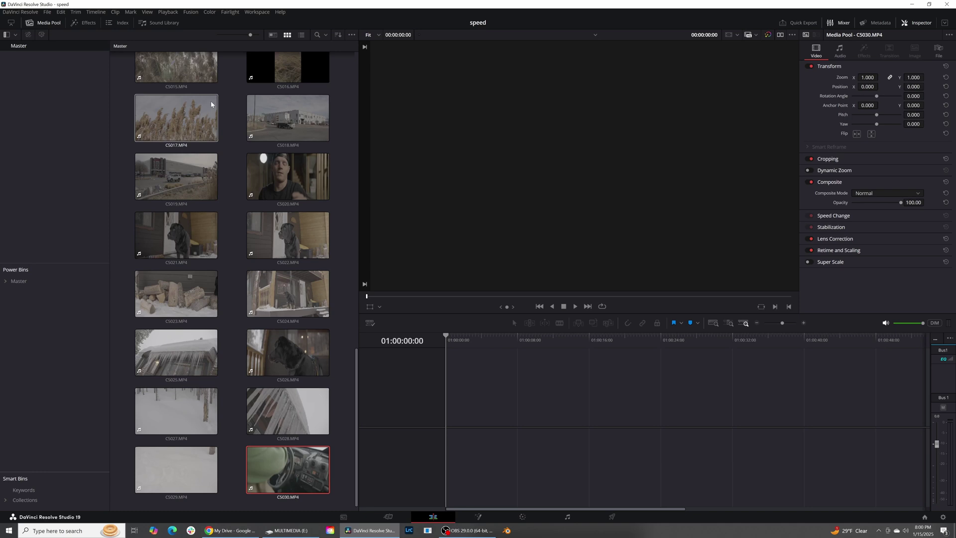
- Select clips C5021–C5029 and check their clip attributes without changing anything
scroll(198, 297, up, 5)
scroll(199, 298, up, 6)
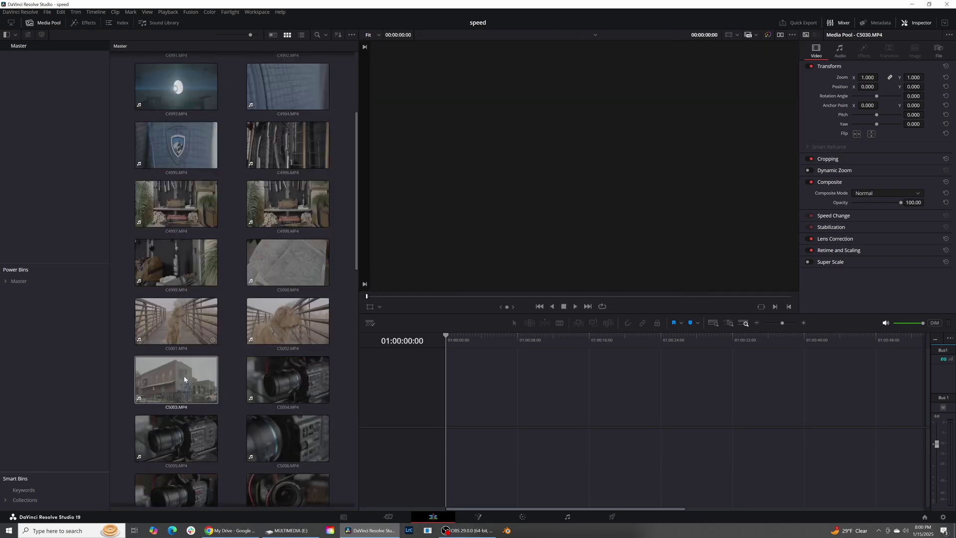
drag(356, 209, 357, 521)
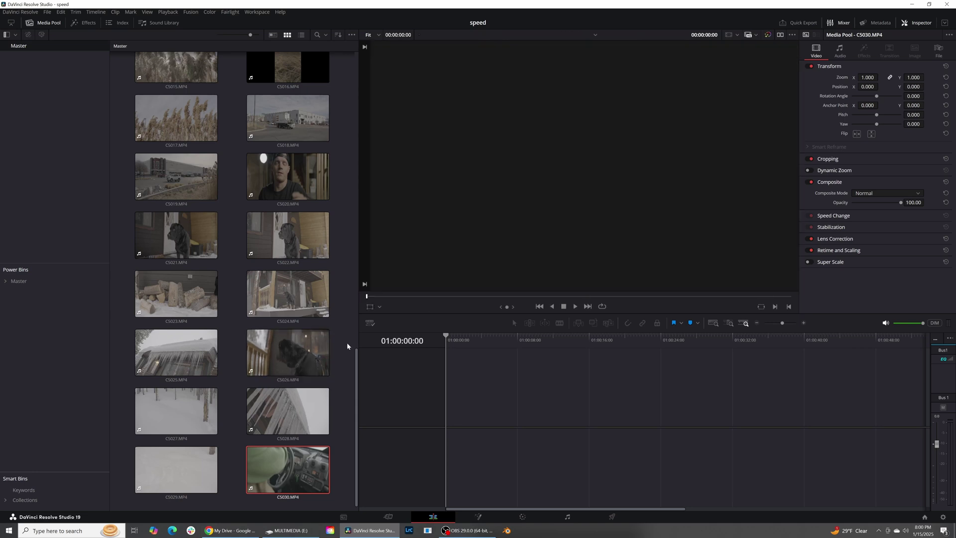
click(203, 469)
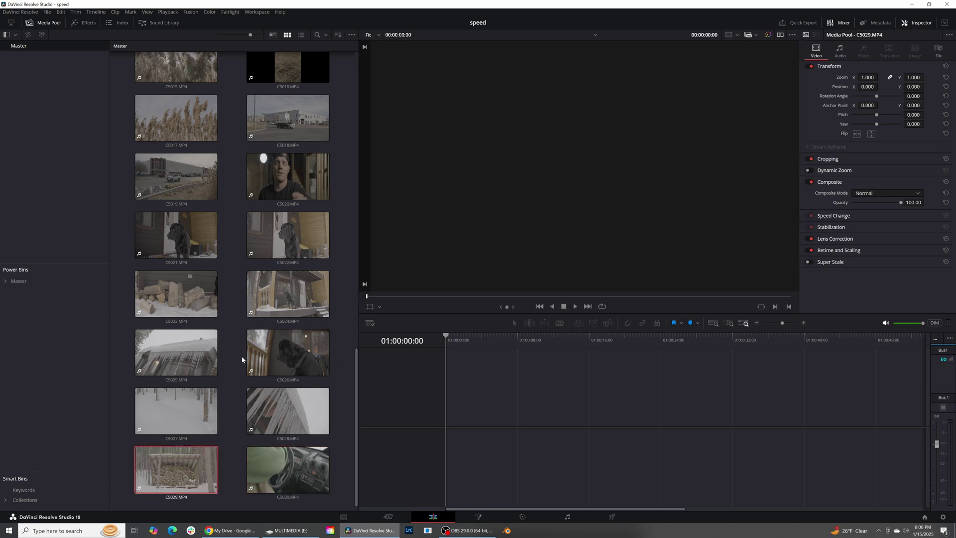
shift+click(198, 235)
right_click(198, 235)
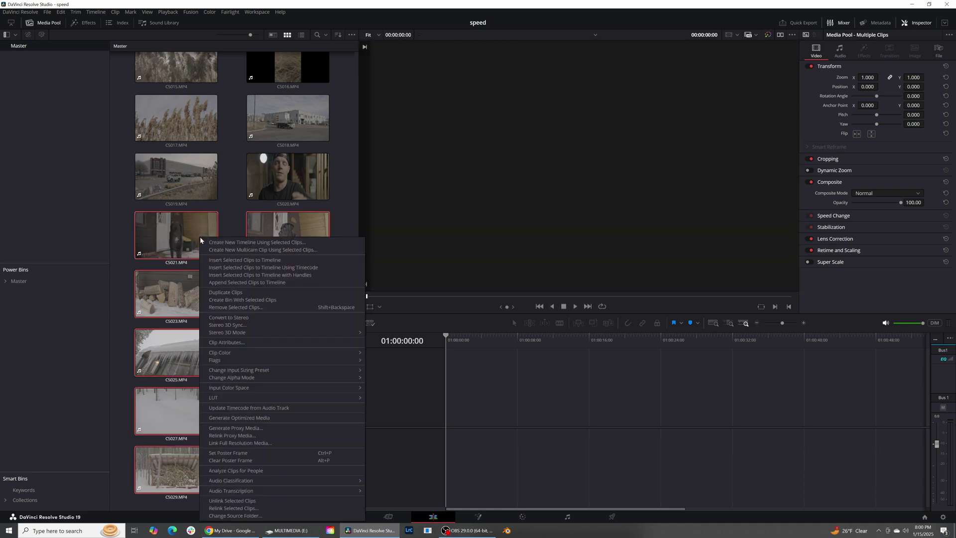
click(246, 342)
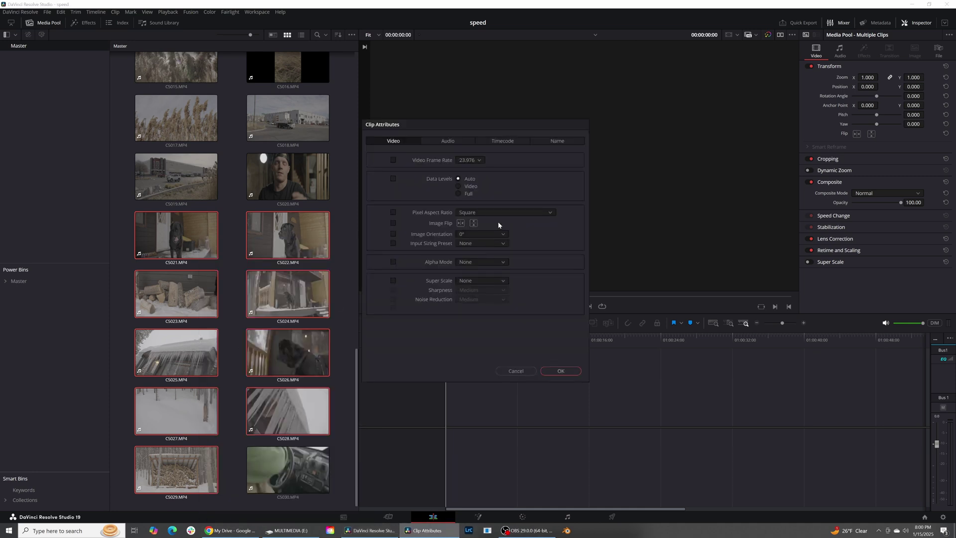
key(Escape)
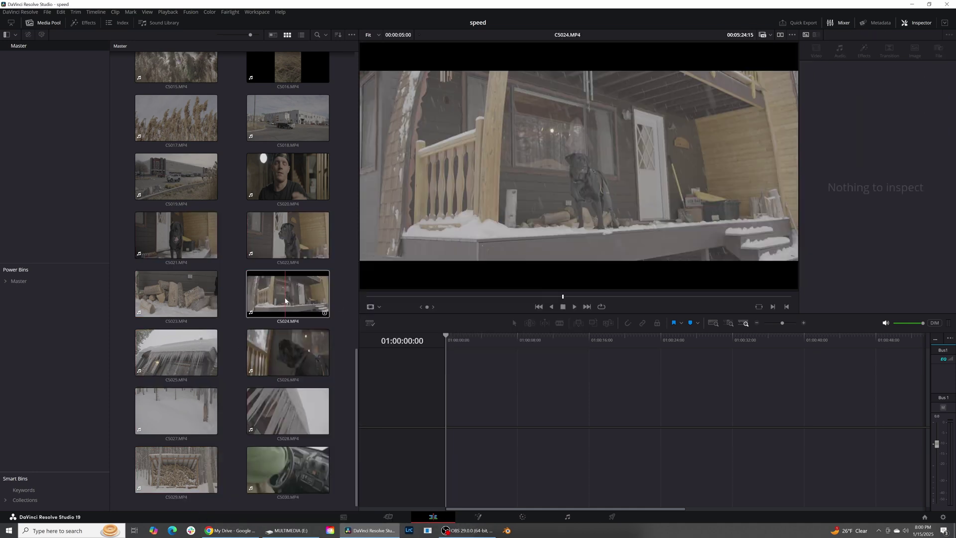
- Select clip C5024 on its own and dismiss its options menu
click(285, 301)
right_click(285, 301)
click(276, 298)
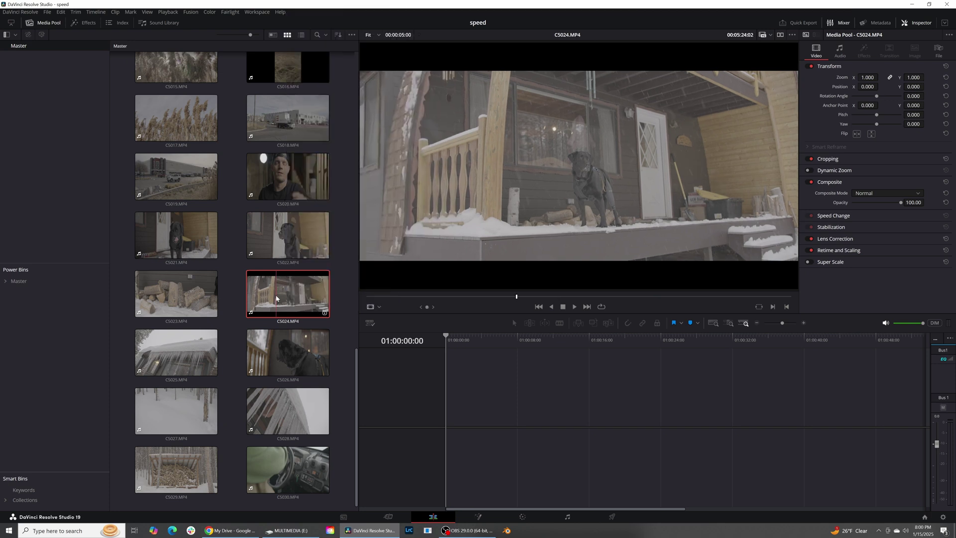
- Start a new timeline from C5024 with Use Project Settings unchecked
right_click(276, 298)
click(329, 7)
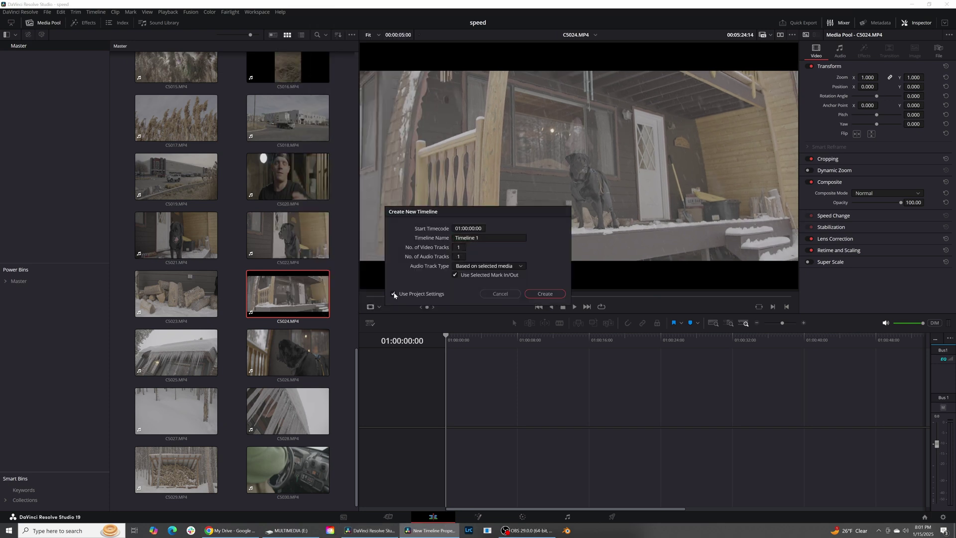
click(394, 294)
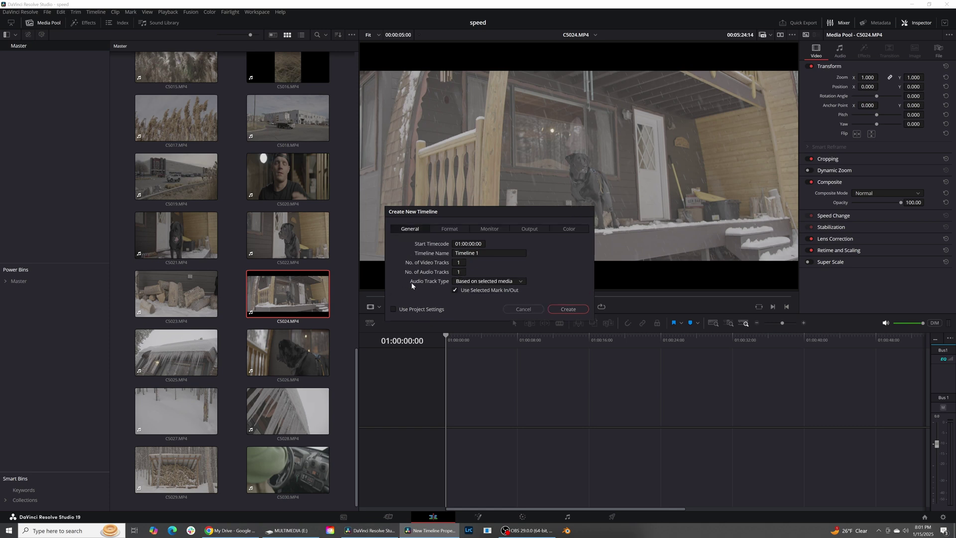
- Review the new timeline's Format, Monitor, Output and Color settings
click(448, 229)
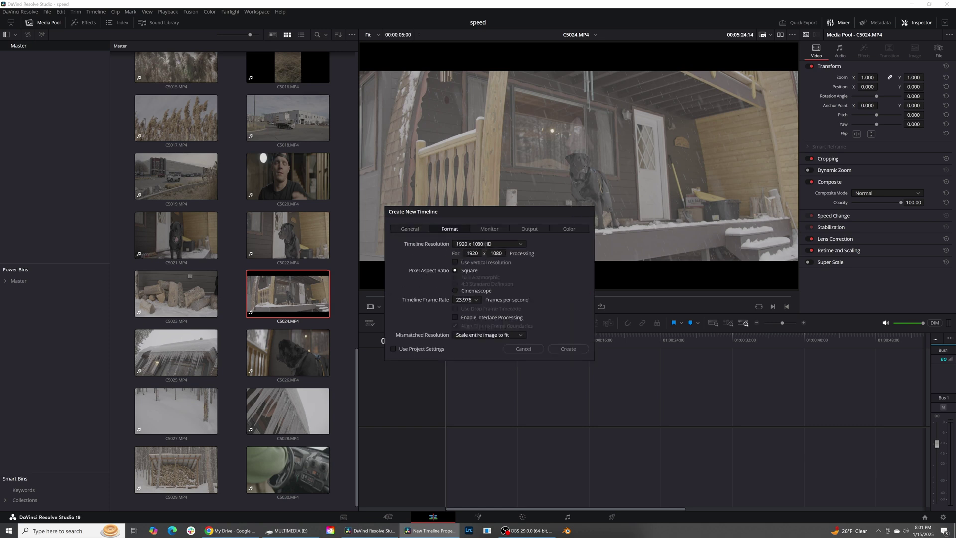
click(490, 229)
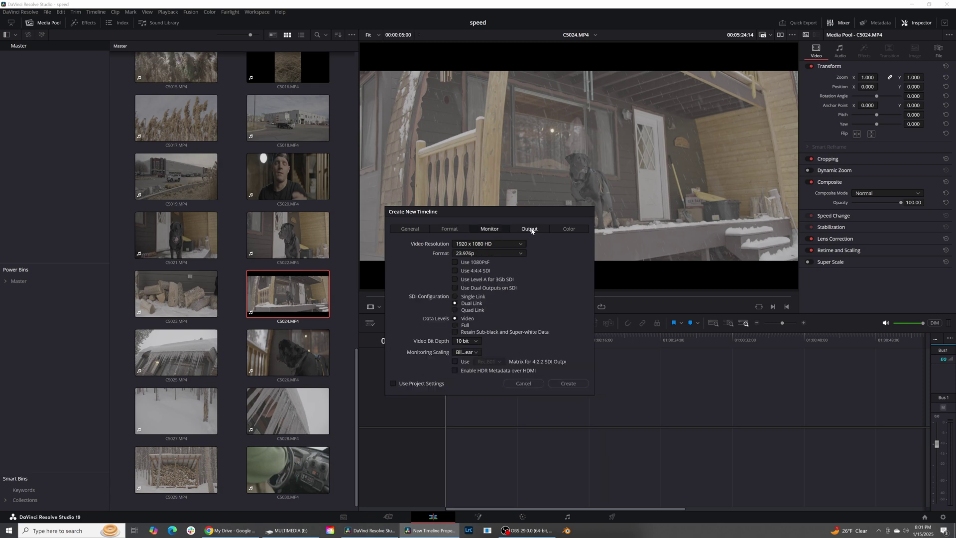
click(531, 230)
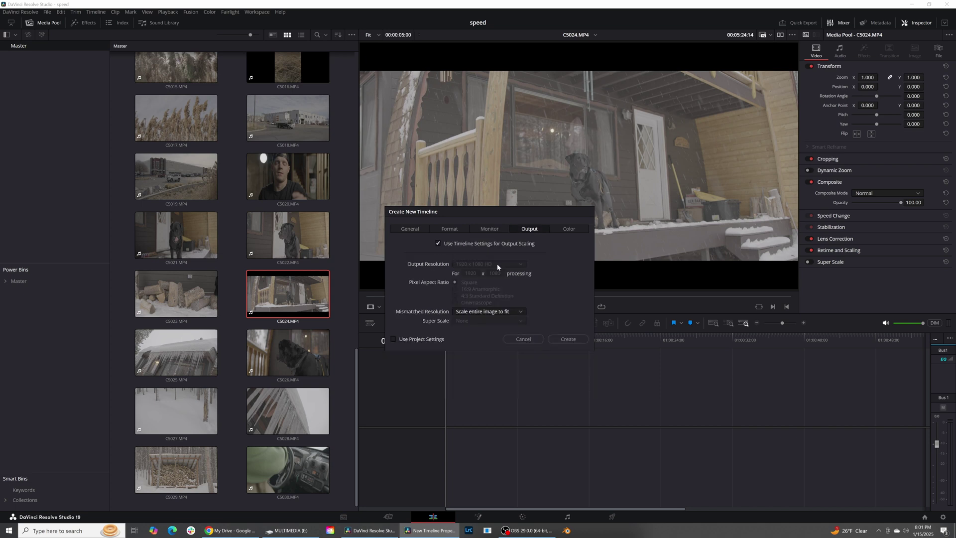
click(568, 230)
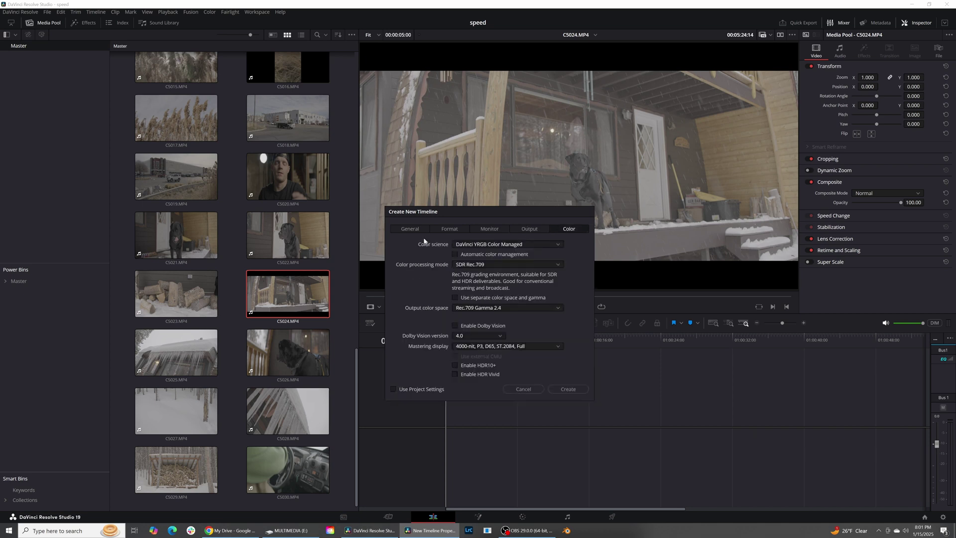
- Keep DaVinci YRGB Color Managed, leave automatic colour management off, and output Rec.709 Gamma 2.4
click(492, 245)
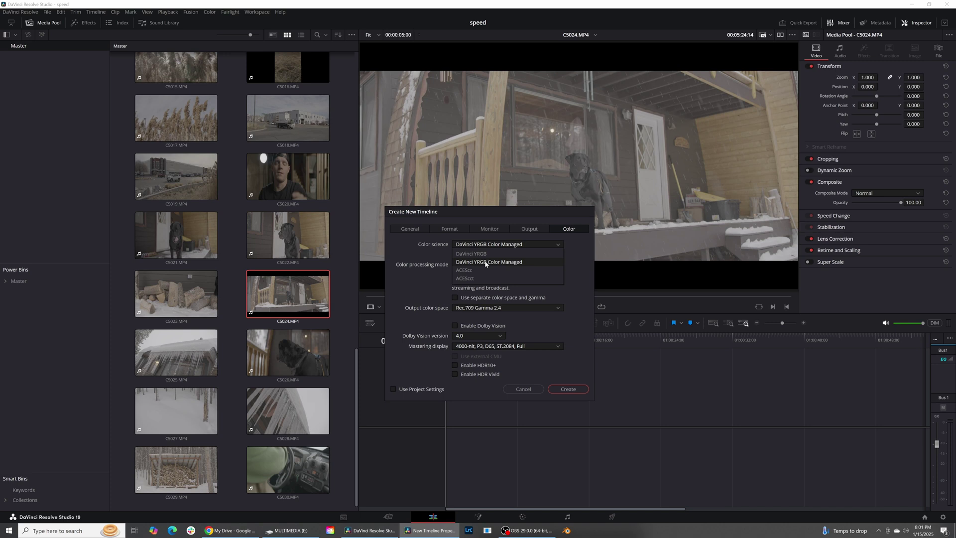
click(490, 261)
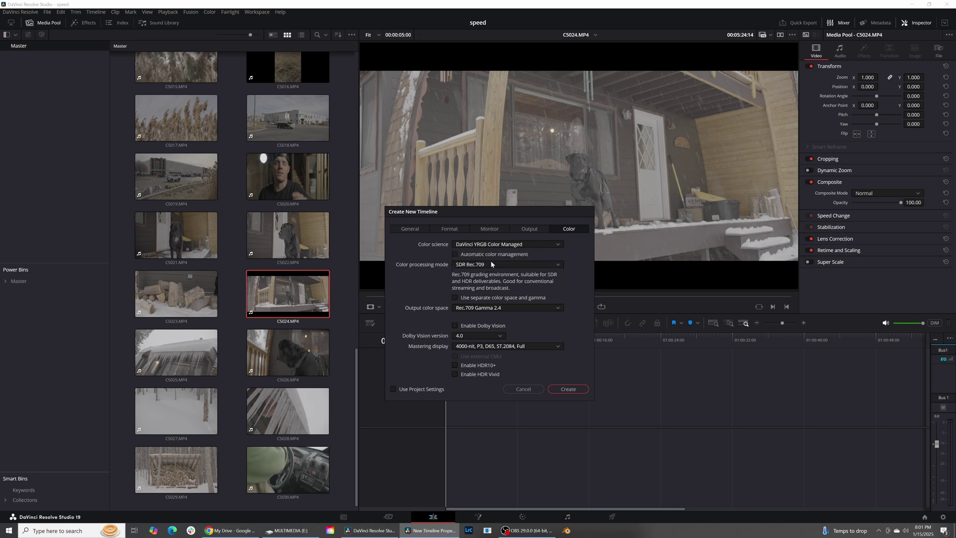
click(455, 255)
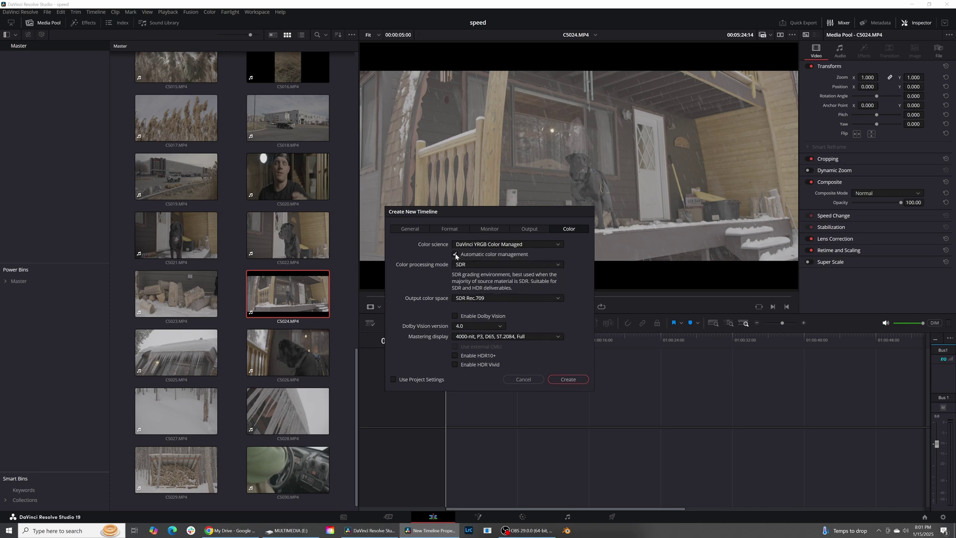
click(455, 254)
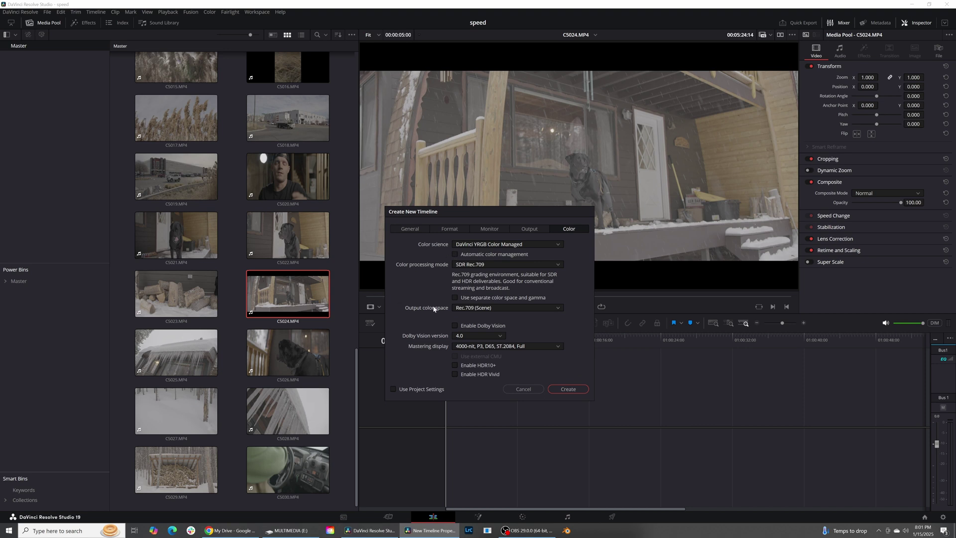
click(464, 309)
scroll(560, 343, down, 3)
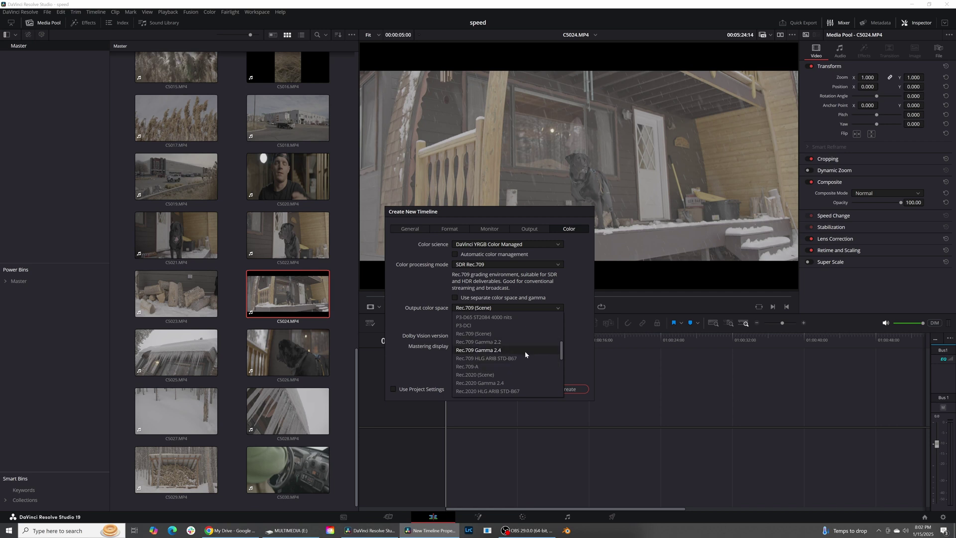
click(524, 351)
- Create the timeline, then set clips C5021–C5030 to Sony S-Gamut3.Cine/S-Log3 input colour space
click(572, 390)
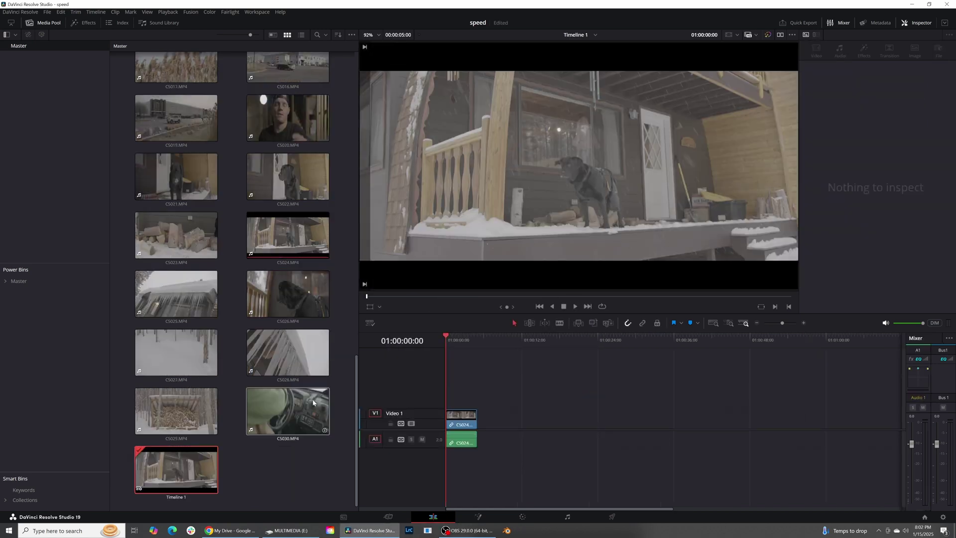
click(293, 410)
shift+click(195, 180)
right_click(190, 178)
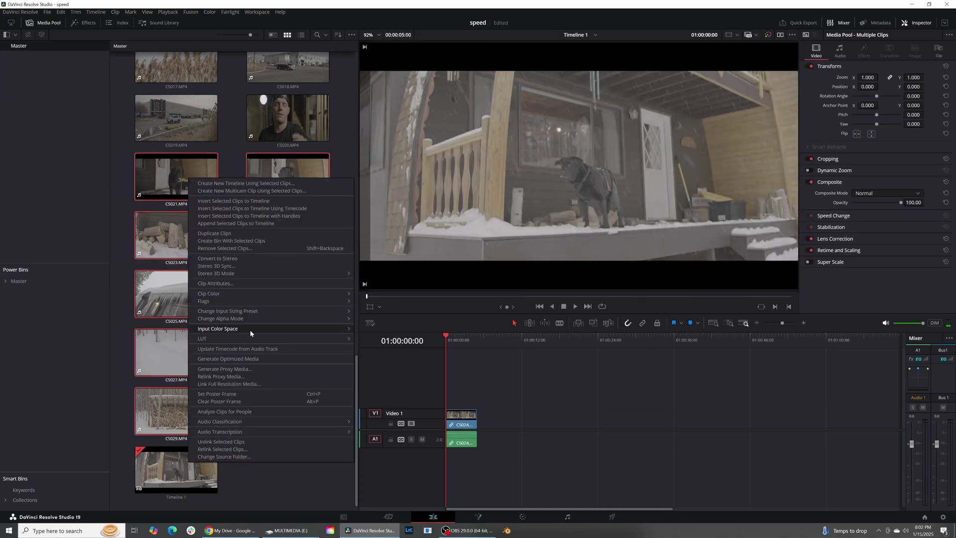
mouse_move(250, 329)
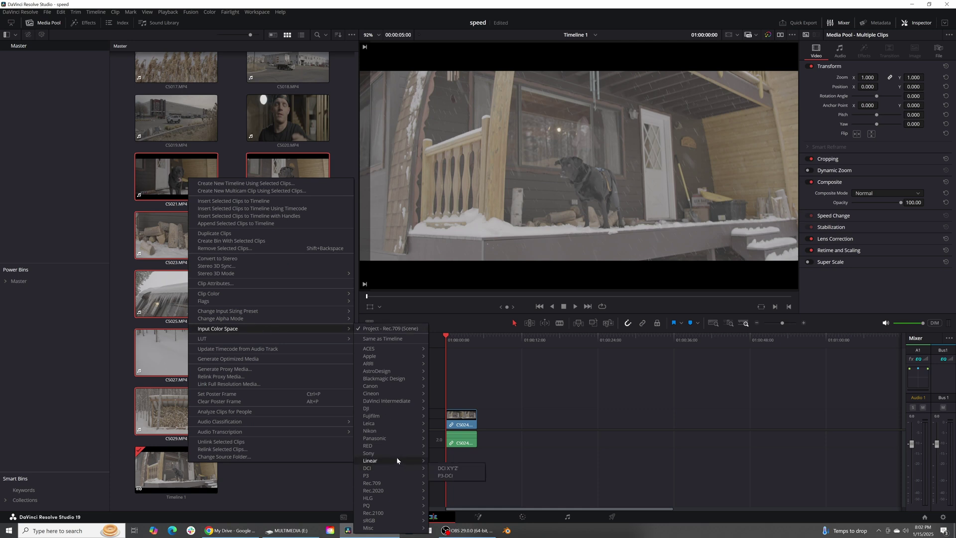
mouse_move(396, 453)
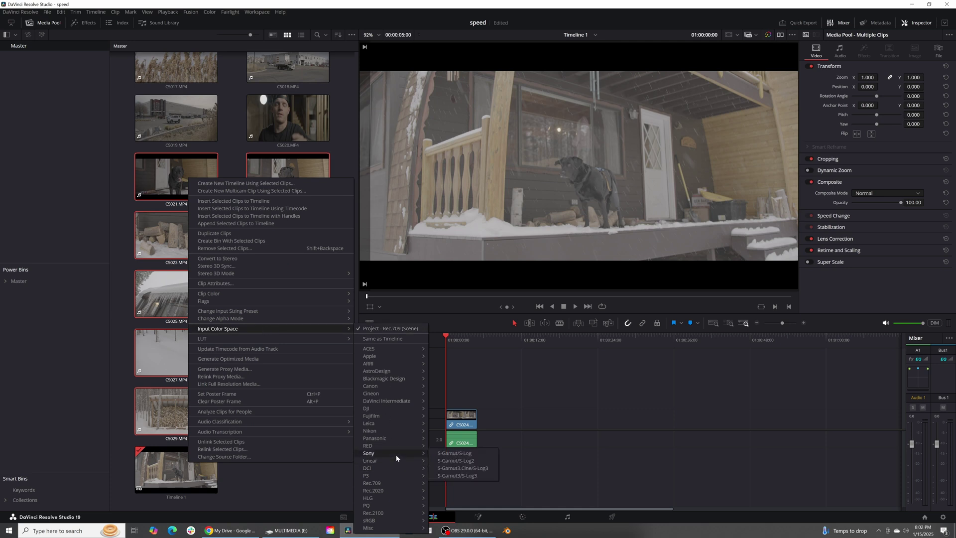
click(450, 469)
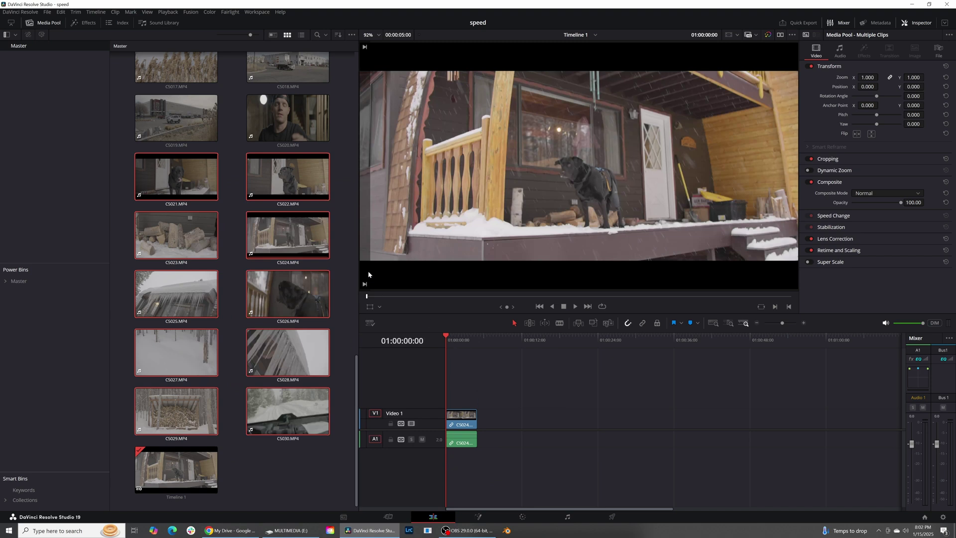
- Append the tagged clips to Timeline 1 after C5024 and play them back
drag(274, 225, 479, 431)
key(space)
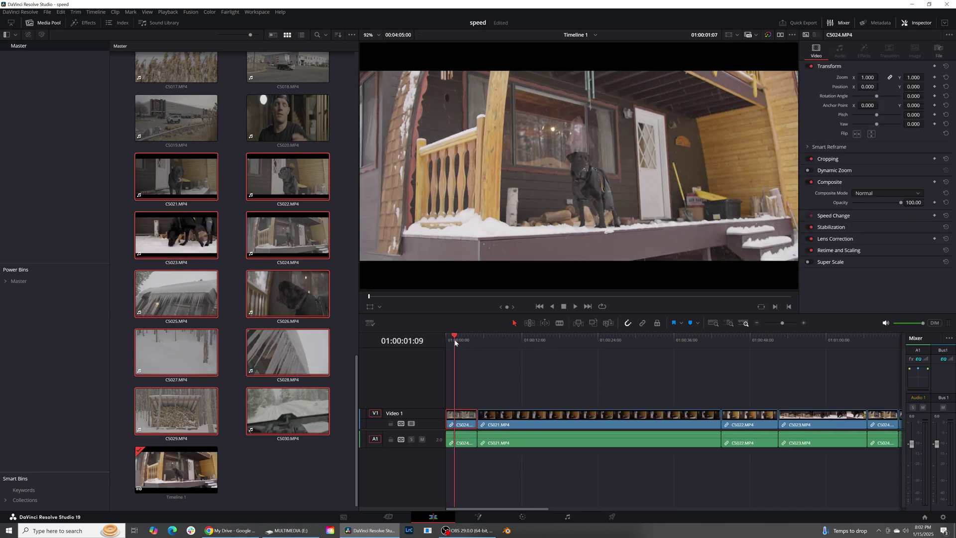
drag(468, 343, 647, 367)
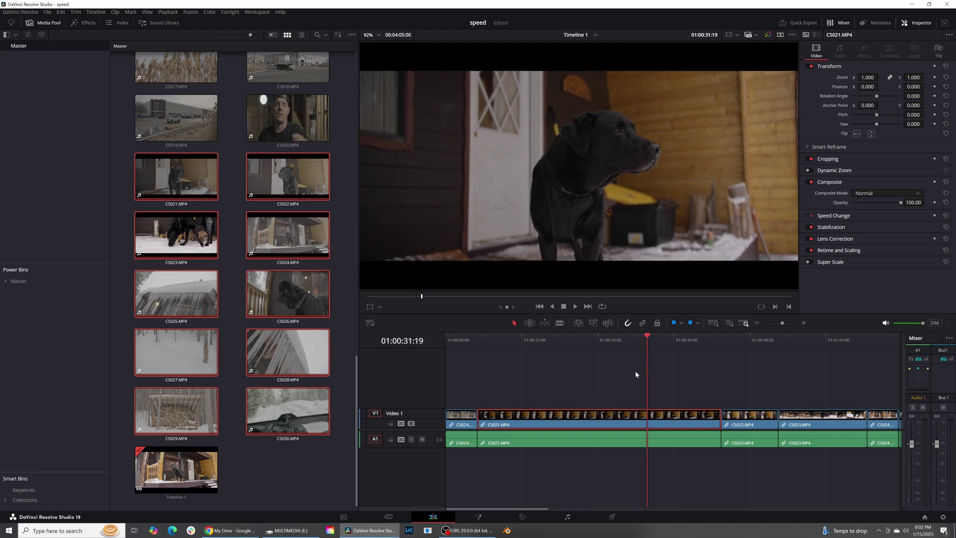
- Move to the Color page and search the effects library for 'film'
click(522, 516)
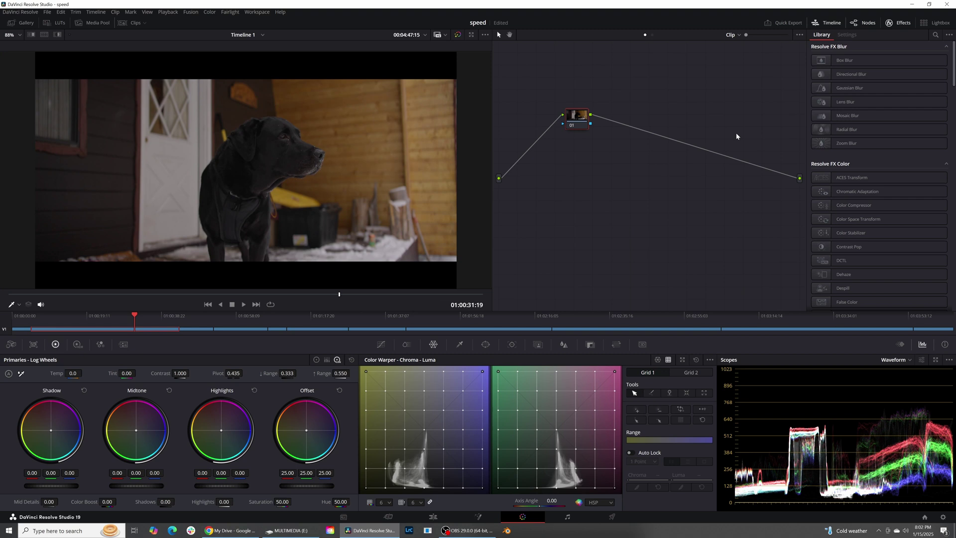
click(935, 36)
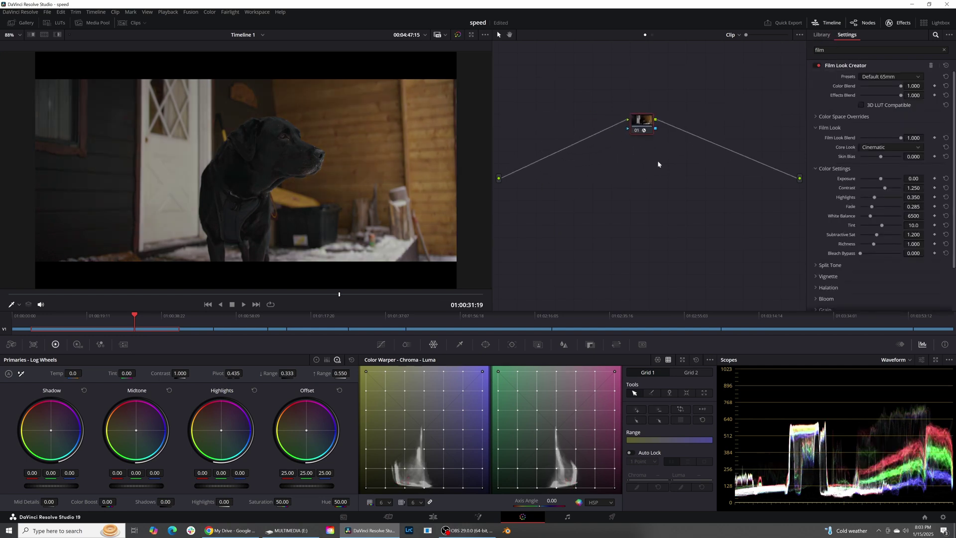
- Start Film Look Creator from the Clean Slate preset, try core looks, and leave Film Look Blend at 0.000
click(887, 78)
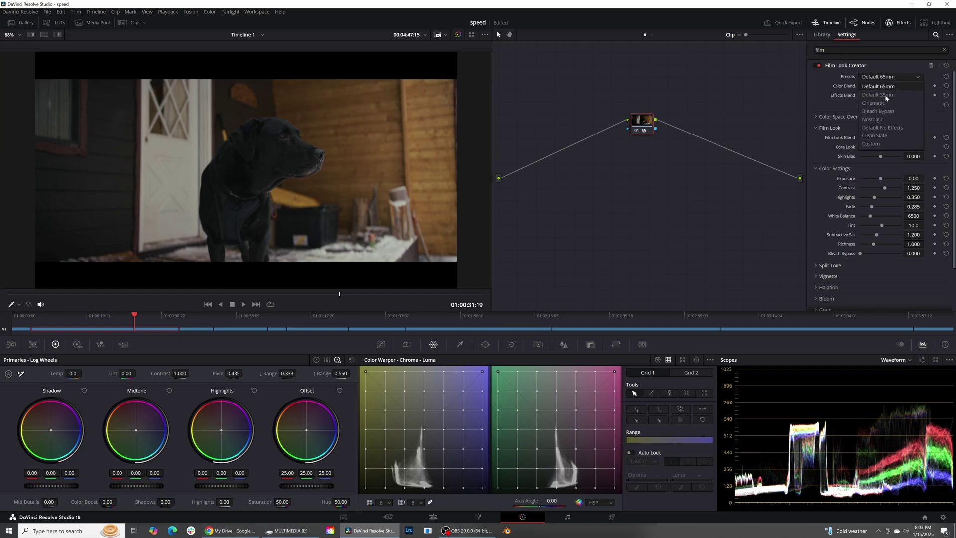
click(885, 136)
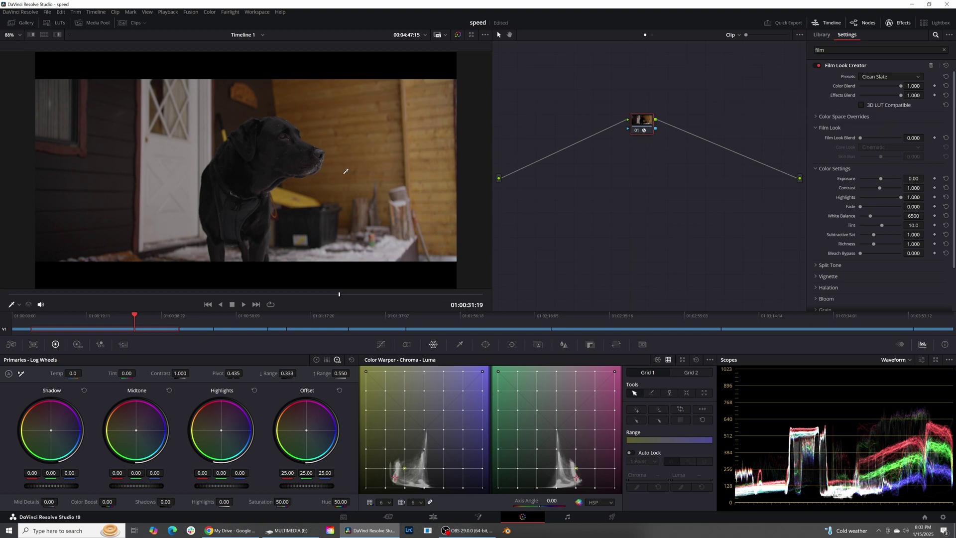
drag(641, 120, 647, 132)
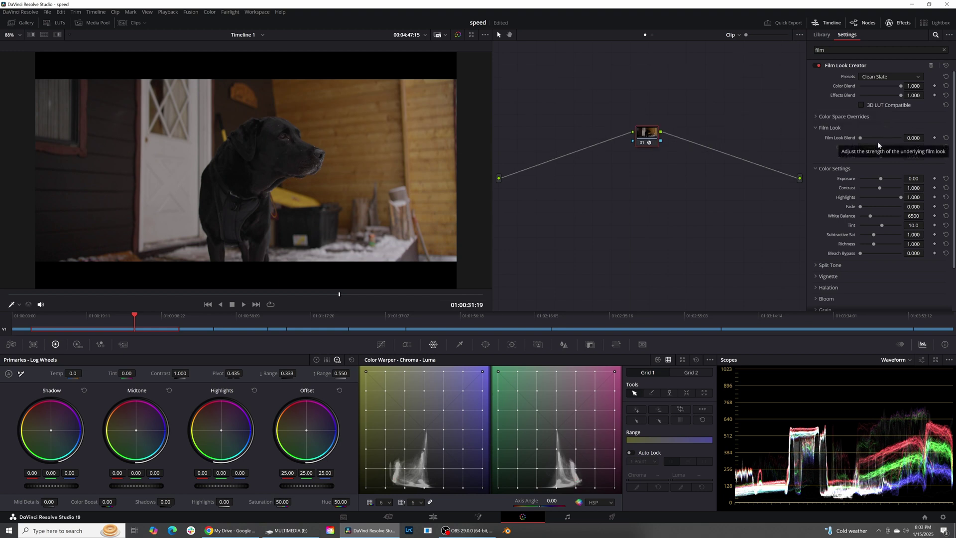
scroll(879, 139, up, 4)
drag(879, 139, 940, 143)
click(895, 148)
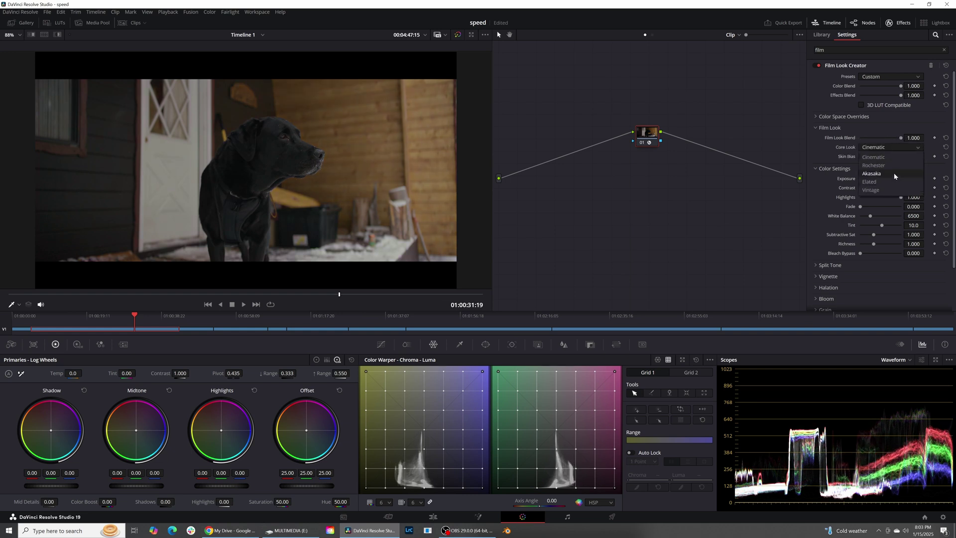
click(865, 140)
drag(894, 137, 842, 145)
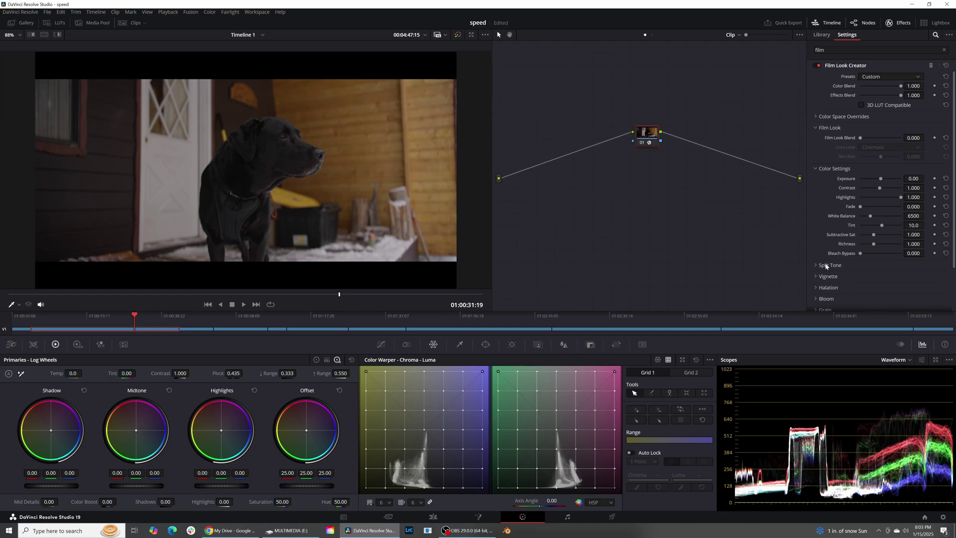
- Set Exposure 1.24, Contrast 1.355 and Subtractive Sat 1.321, comparing with the effect off
drag(339, 295, 312, 298)
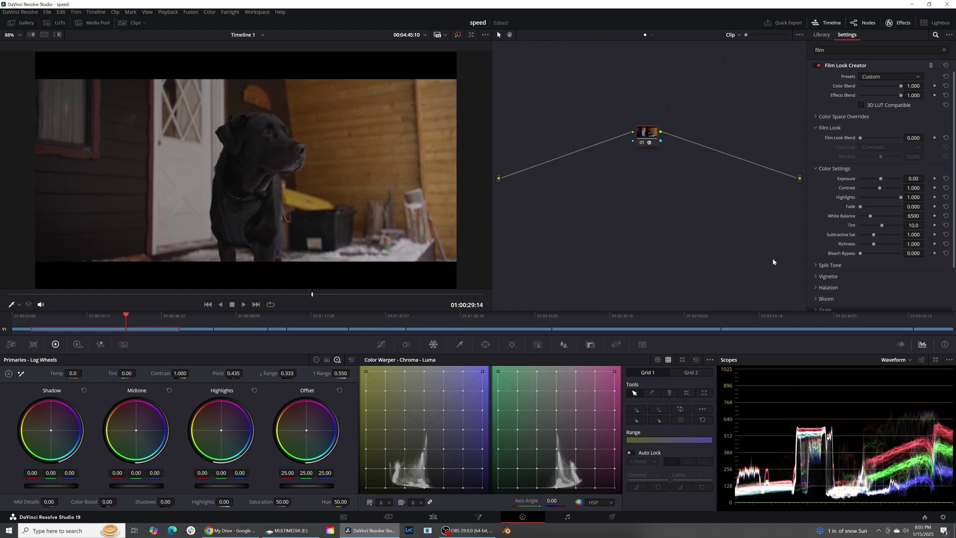
mouse_move(650, 132)
mouse_down()
mouse_move(626, 125)
mouse_move(635, 120)
mouse_up()
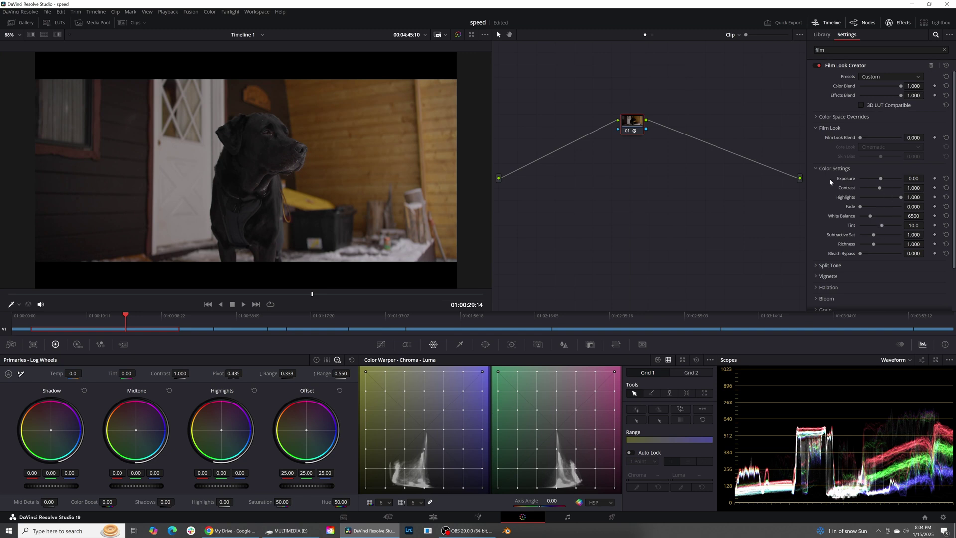
drag(881, 181, 888, 190)
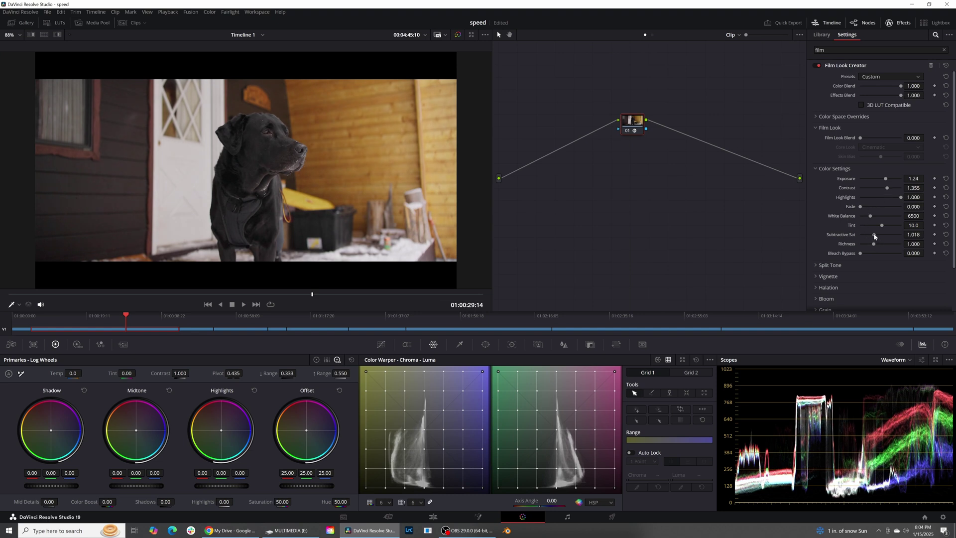
drag(874, 235, 879, 236)
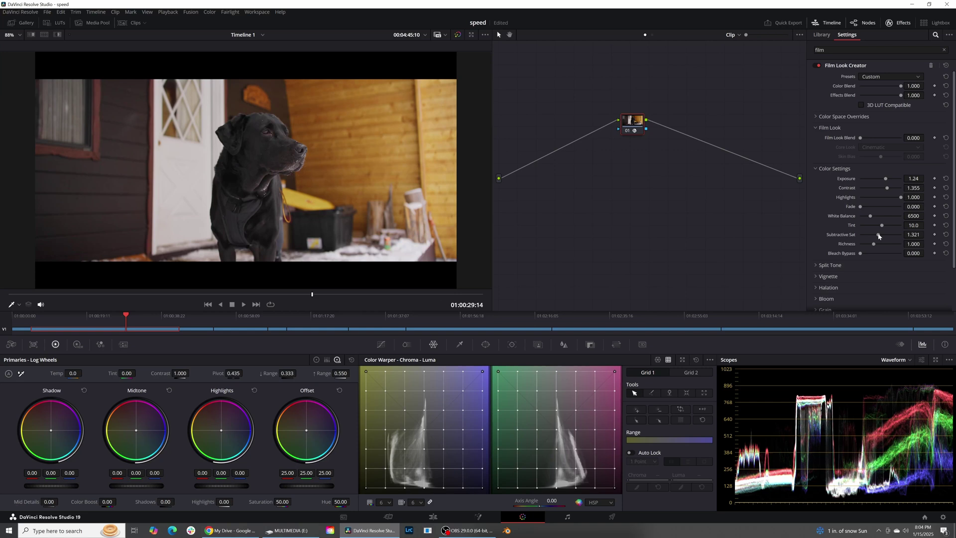
click(817, 65)
click(817, 65)
click(816, 266)
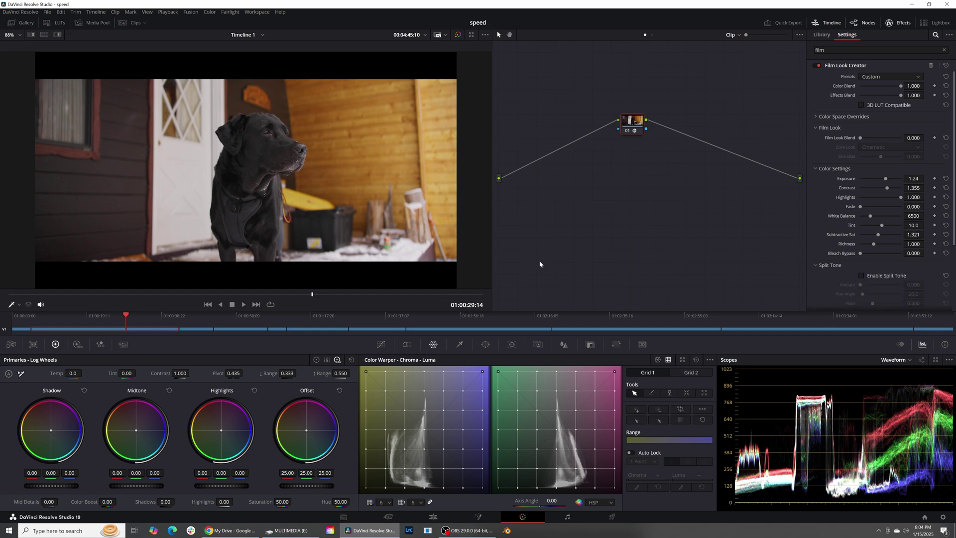
- Enable Split Tone with Amount 0.285, Hue Angle reset to 20.0, and Pivot 0.771
click(860, 276)
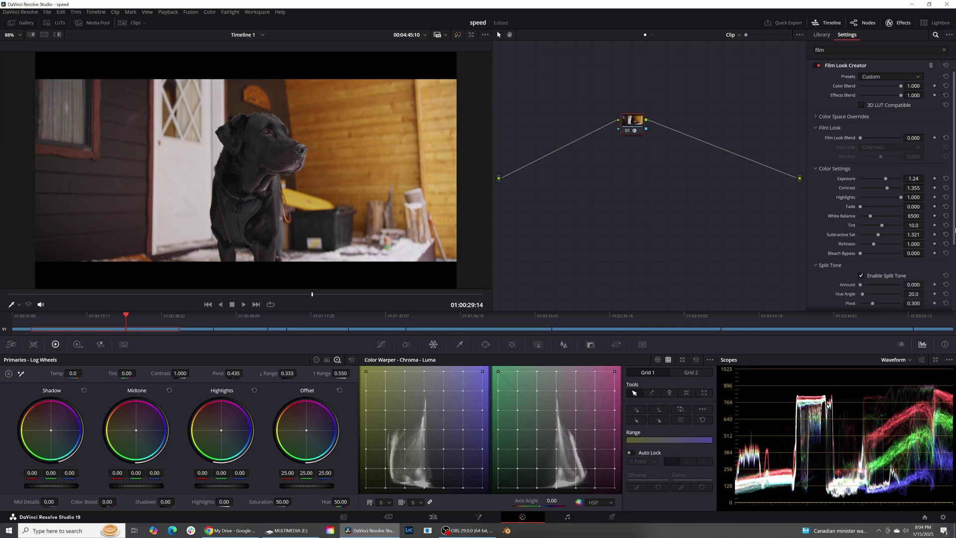
drag(954, 230, 954, 260)
scroll(954, 258, down, 1)
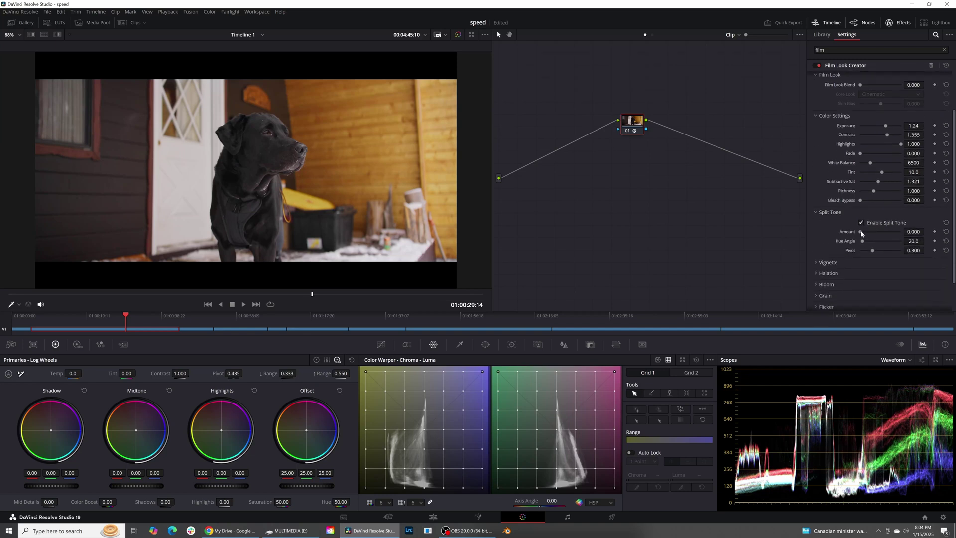
drag(861, 233, 935, 246)
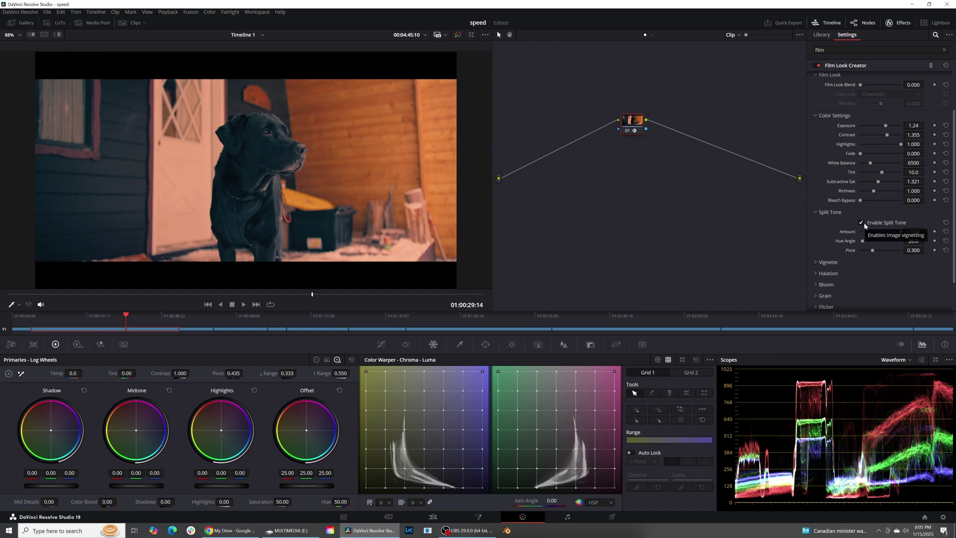
drag(863, 241, 885, 243)
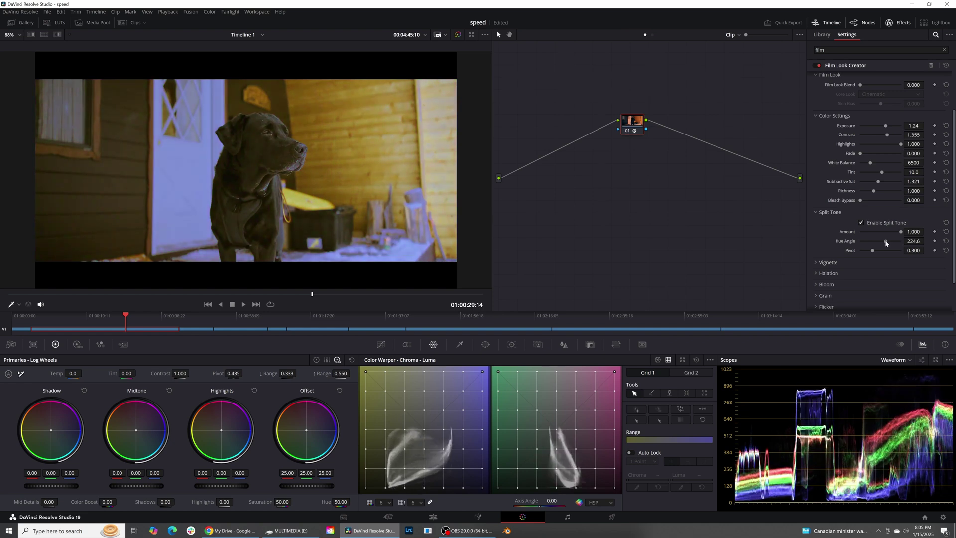
double_click(847, 242)
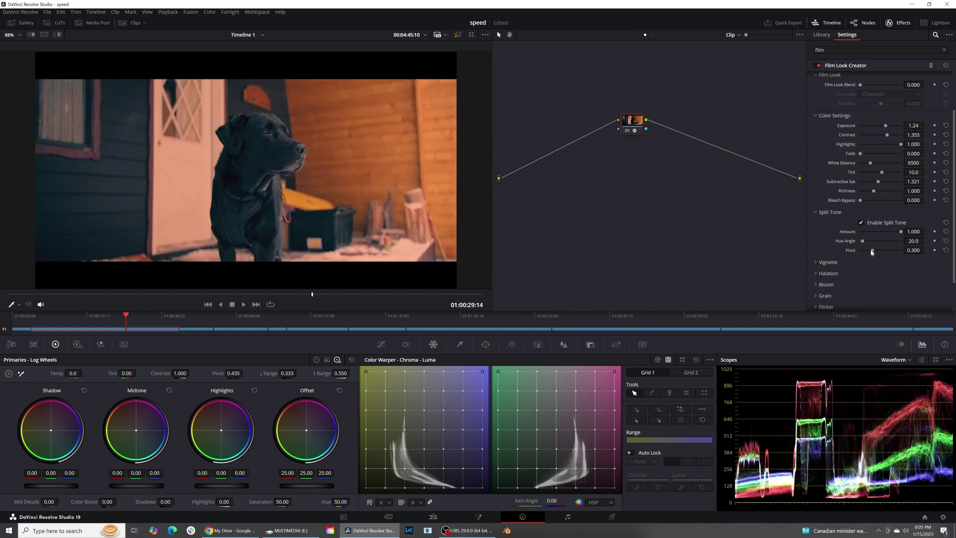
drag(872, 252, 891, 253)
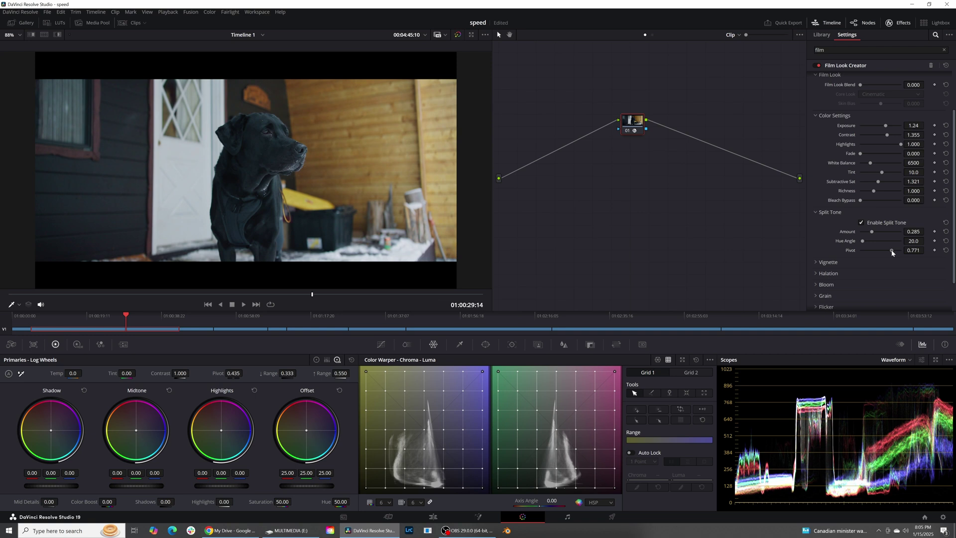
- Compare the grade on and off, then enable Vignette, Halation and Bloom
click(817, 65)
click(817, 66)
click(817, 65)
click(817, 65)
click(817, 262)
click(861, 273)
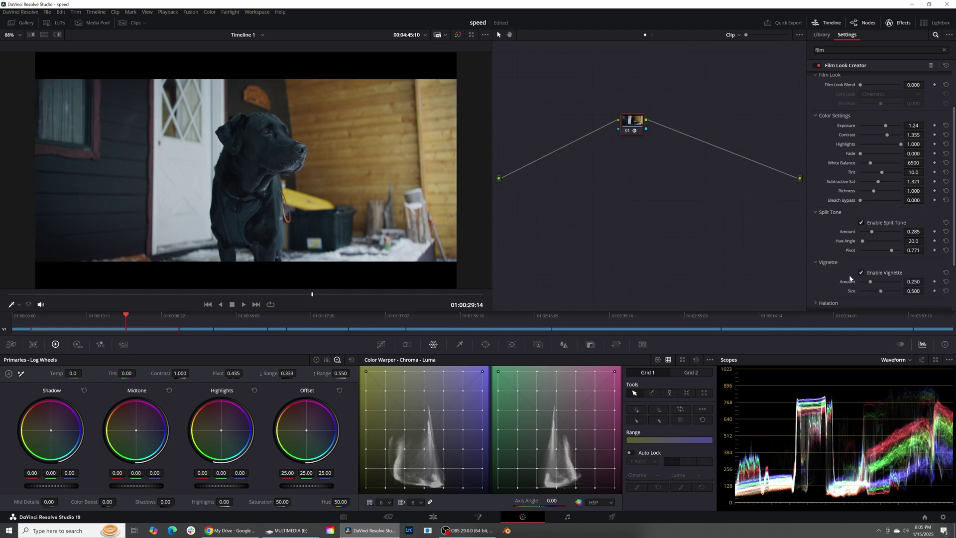
scroll(943, 249, down, 3)
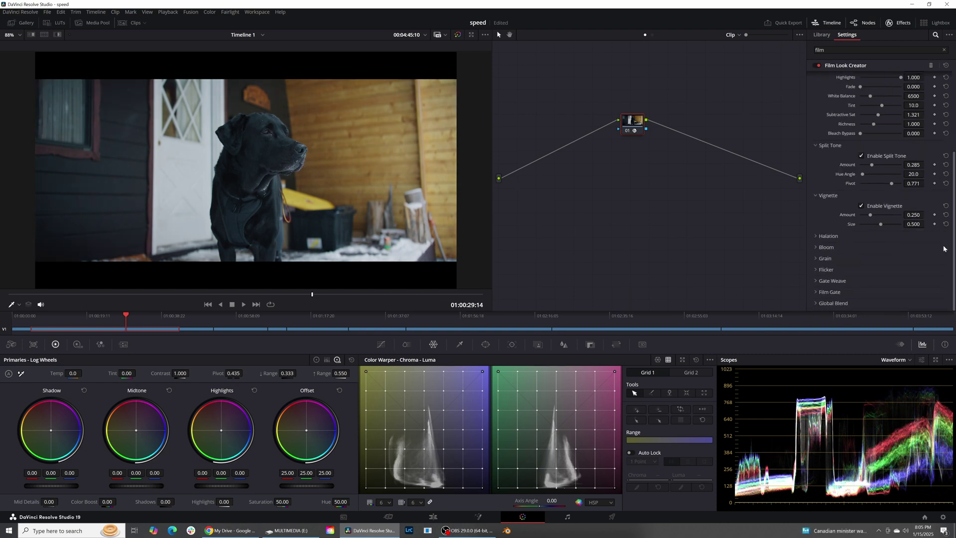
click(816, 236)
click(861, 246)
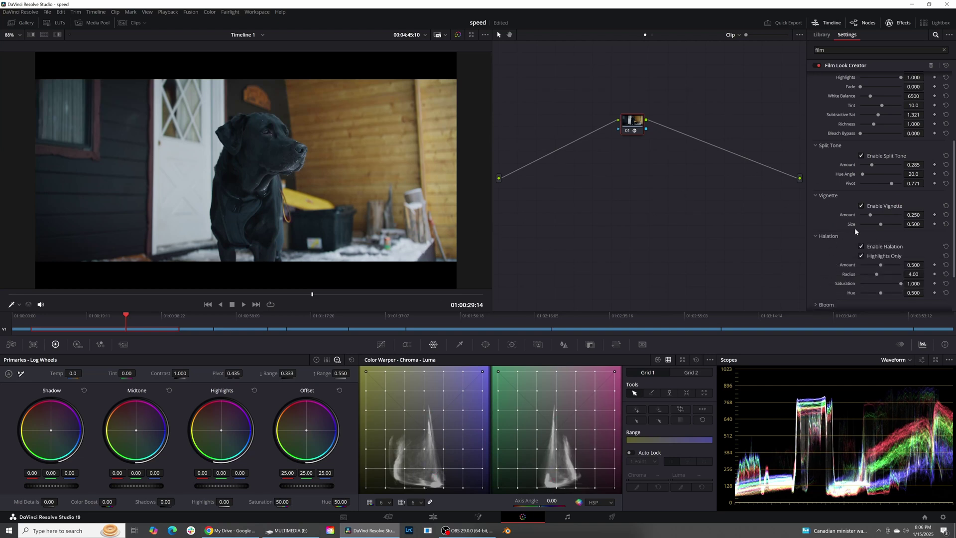
scroll(841, 259, down, 3)
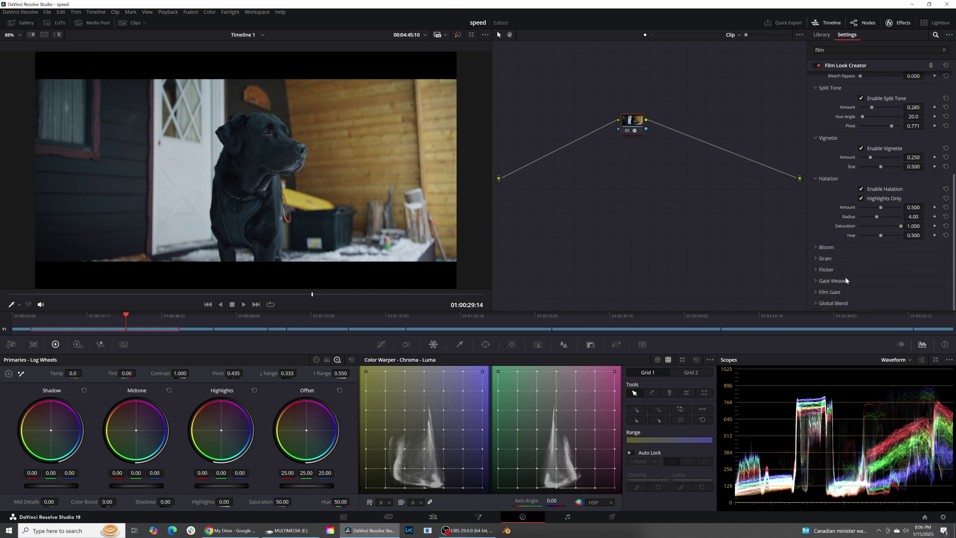
click(816, 247)
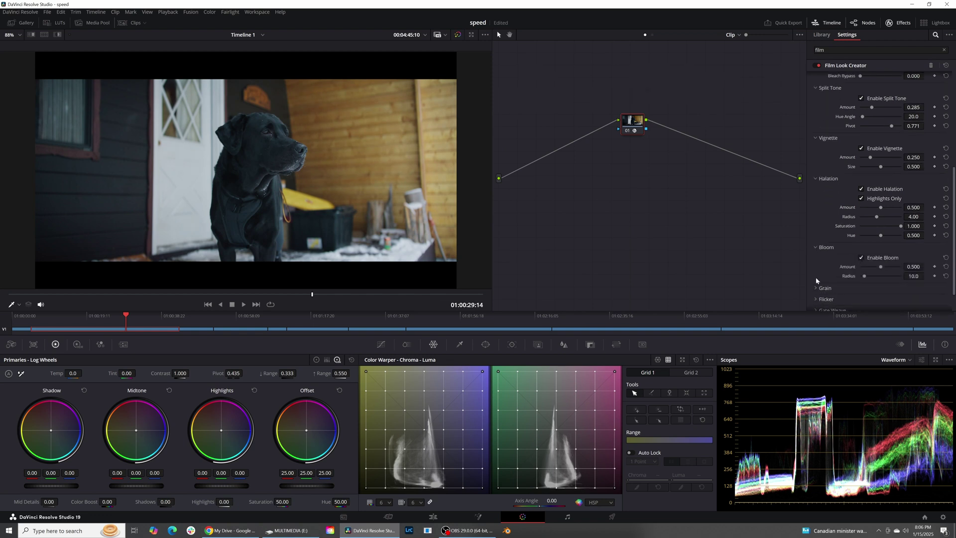
- Enable Grain with the 65mm preset, grain Saturation 0 and Image Defocus 0
click(816, 287)
scroll(853, 287, down, 2)
click(861, 269)
click(876, 277)
click(876, 297)
drag(953, 248, 950, 294)
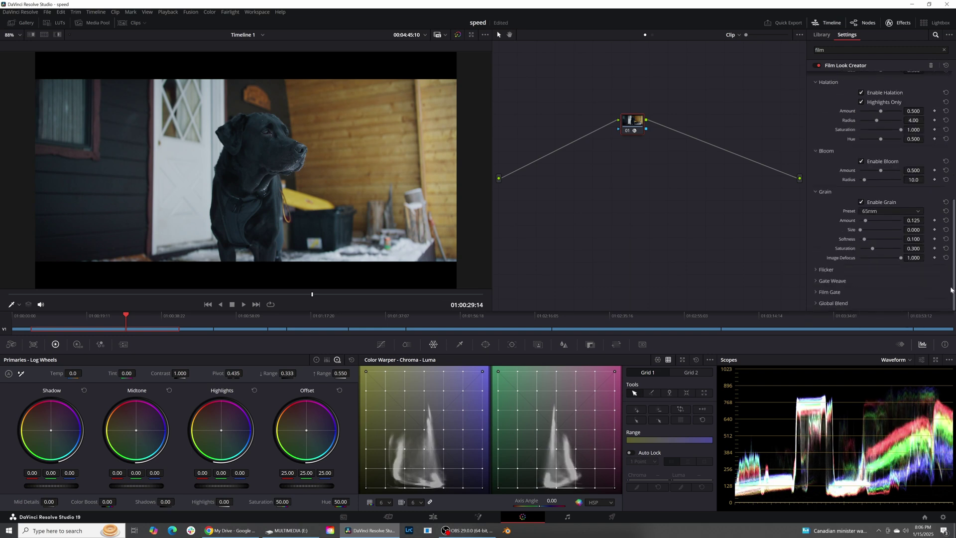
drag(869, 248, 857, 249)
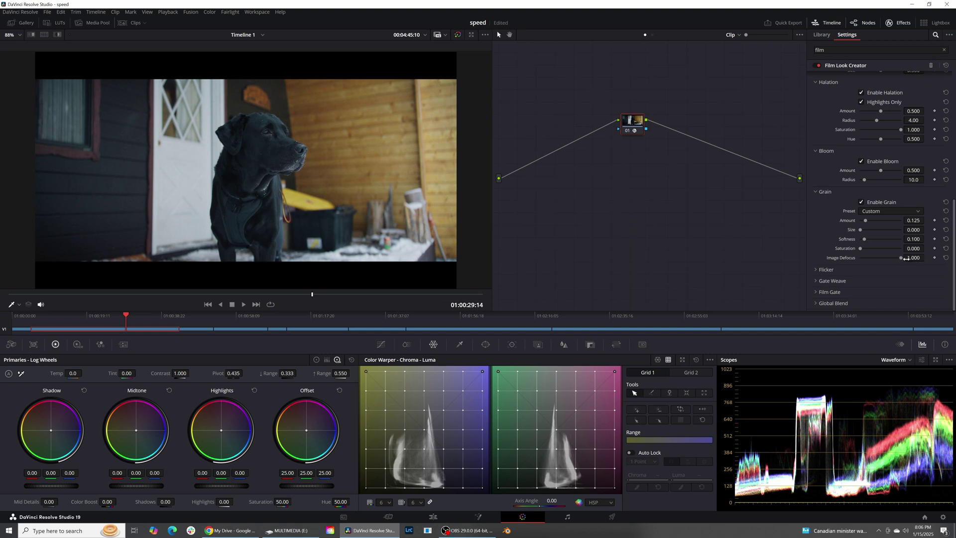
drag(903, 258, 939, 97)
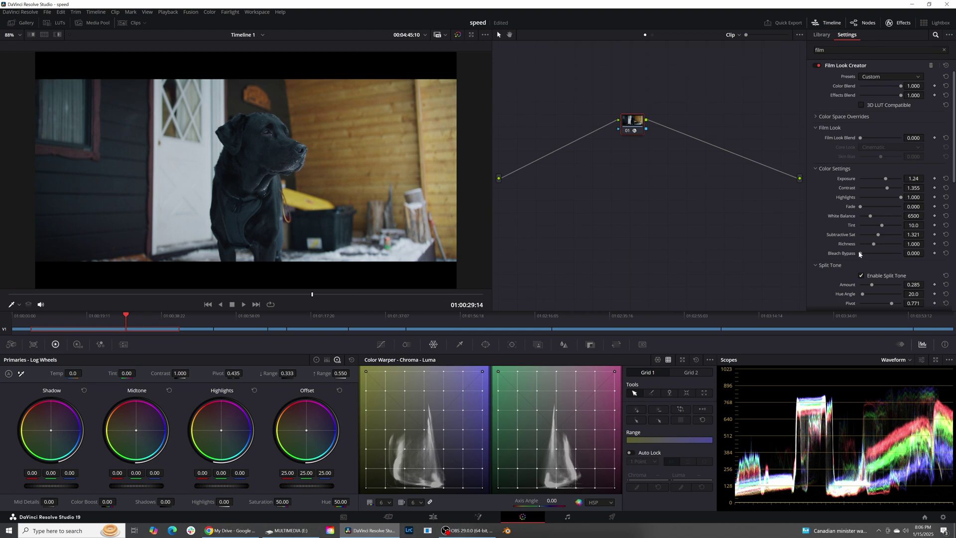
- Set Bleach Bypass to 0.202, save the project, and compare the dog clip with grades bypassed
drag(860, 253, 876, 244)
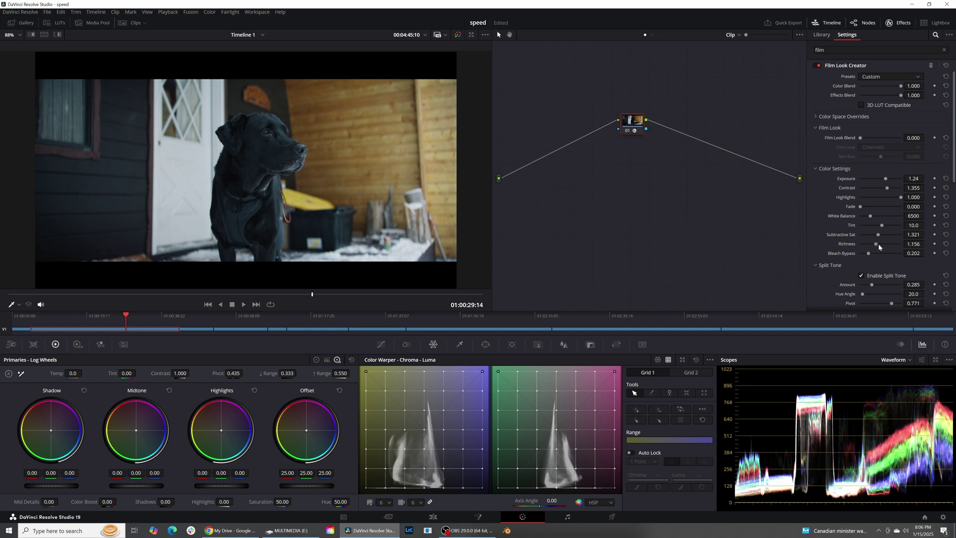
key(ctrl+s)
click(458, 36)
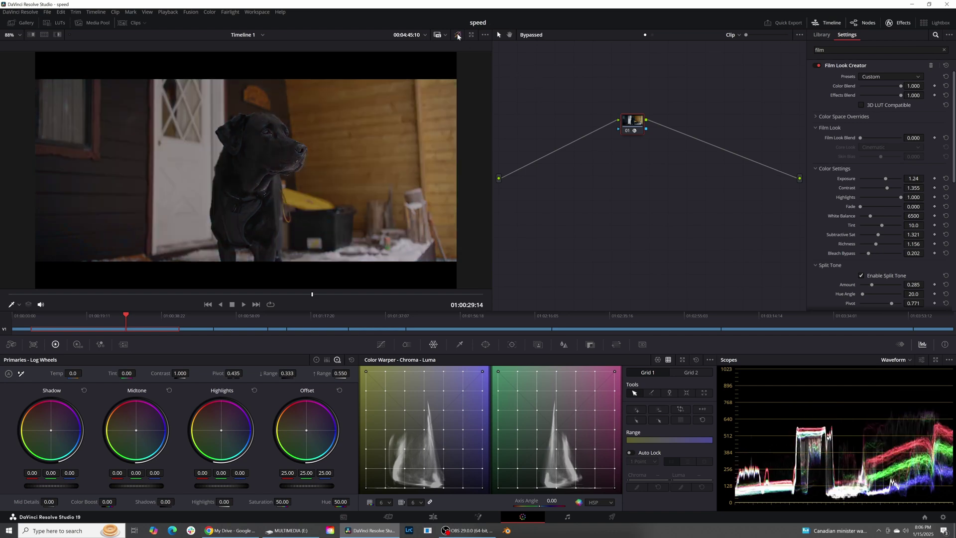
click(458, 36)
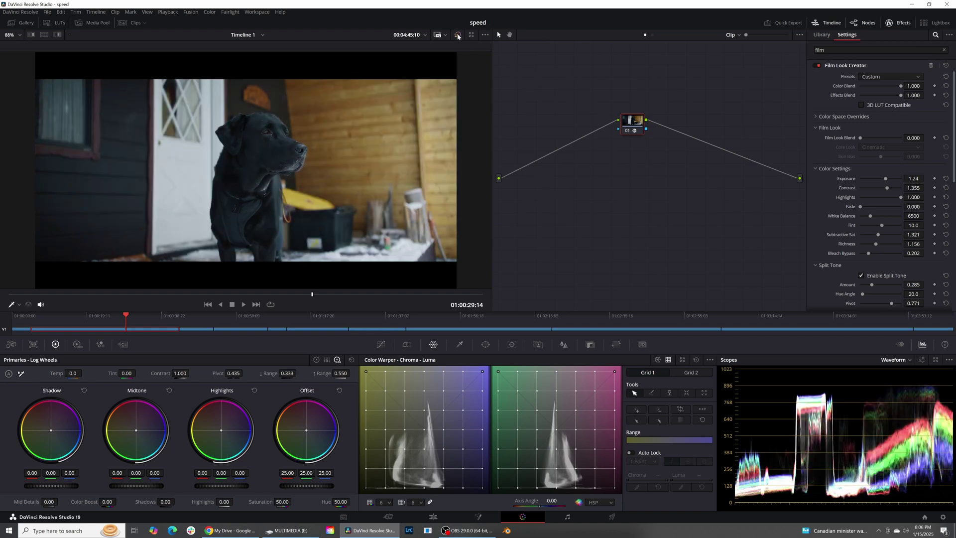
click(458, 36)
click(458, 36)
drag(115, 314, 124, 315)
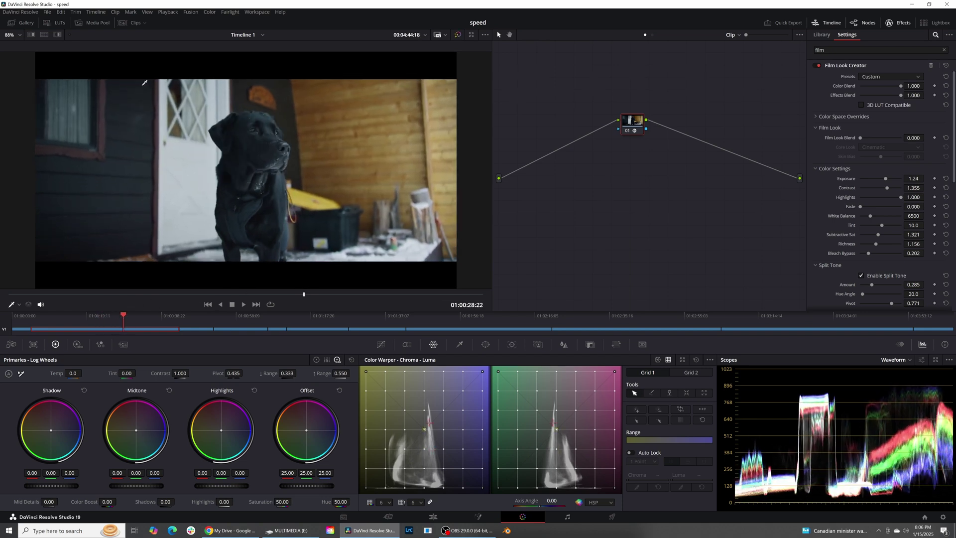
- Save the dog clip's grade as a new still in the gallery
click(21, 23)
right_click(330, 185)
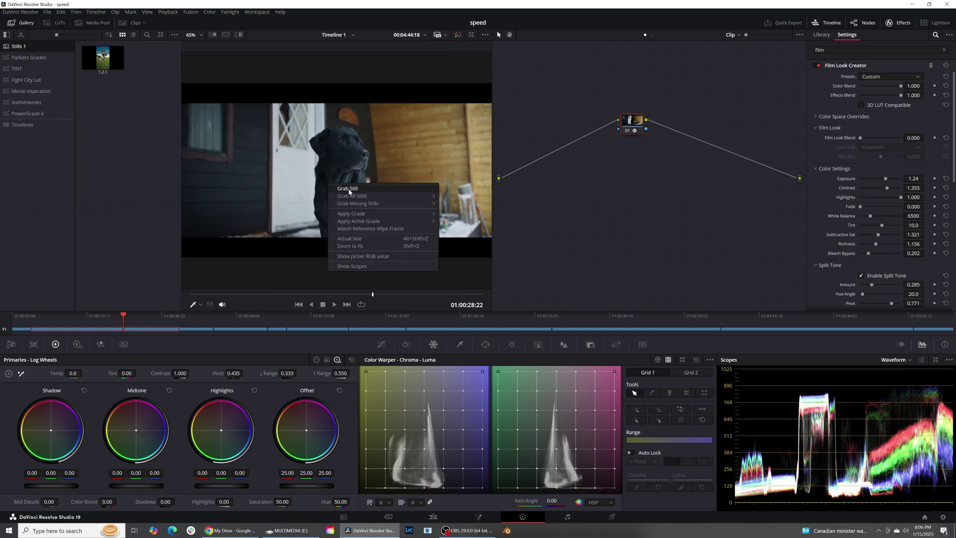
click(349, 190)
- Apply still 1.2.2's grade to the next clip and lower its Film Look Creator exposure
click(194, 315)
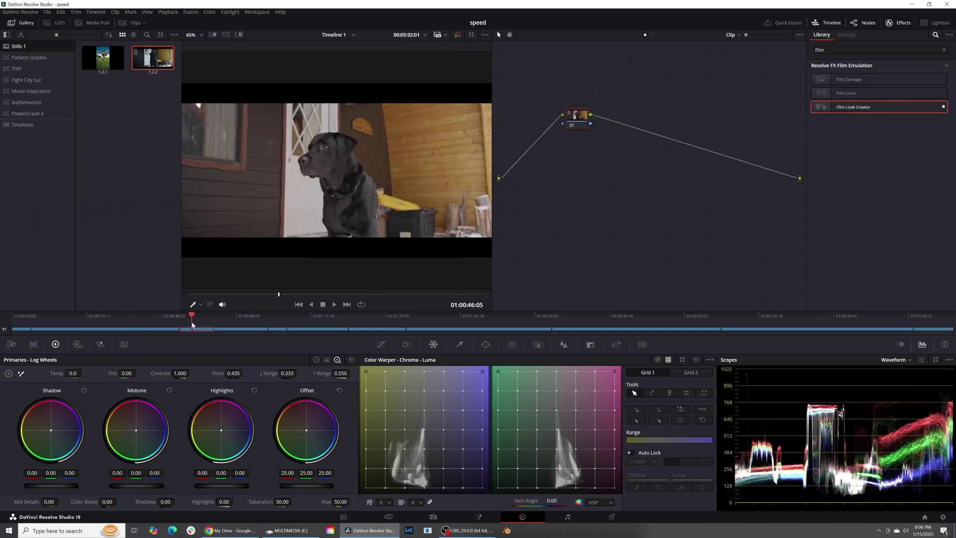
right_click(147, 58)
click(169, 78)
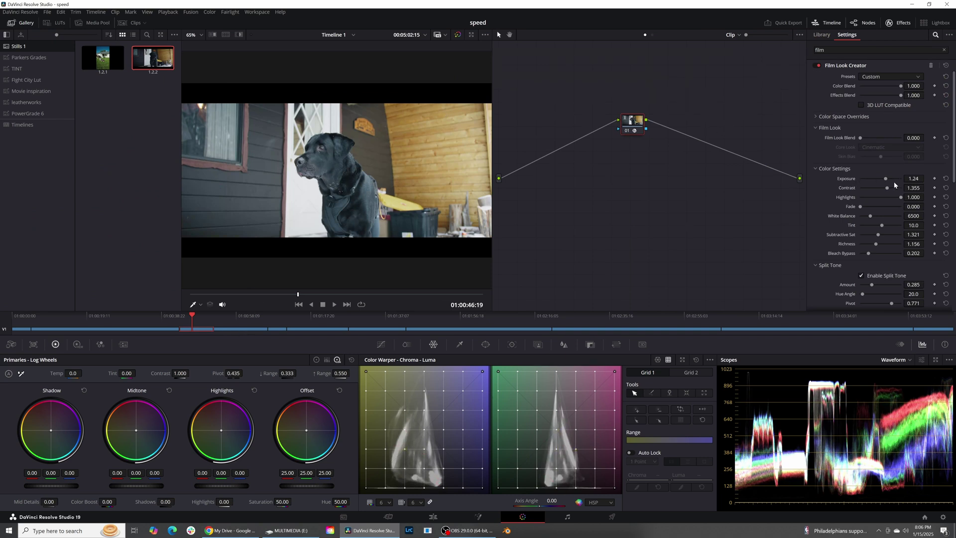
drag(913, 178, 883, 180)
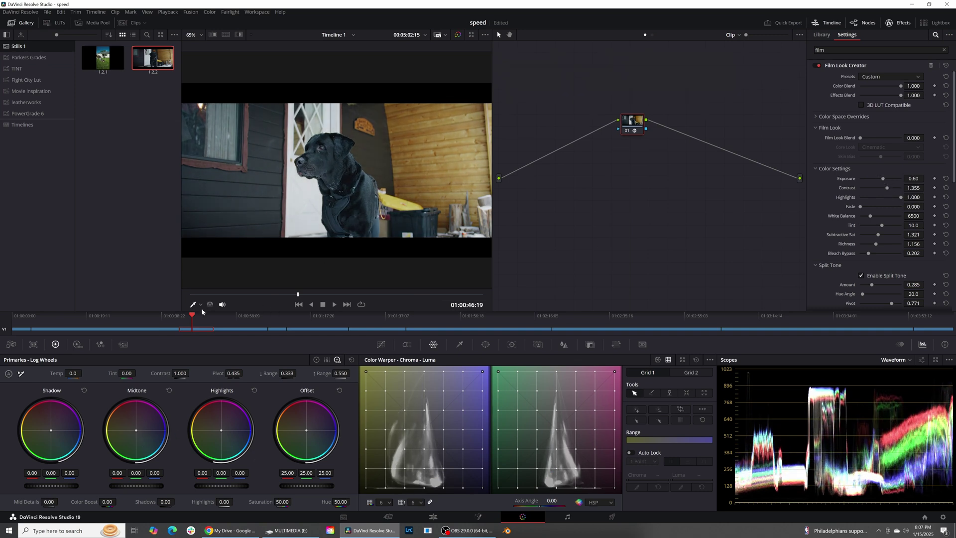
- Apply still 1.2.2 to the logs clip, set Exposure to -0.23, and save it as still 1.4.1
drag(189, 321, 217, 323)
right_click(159, 57)
click(175, 74)
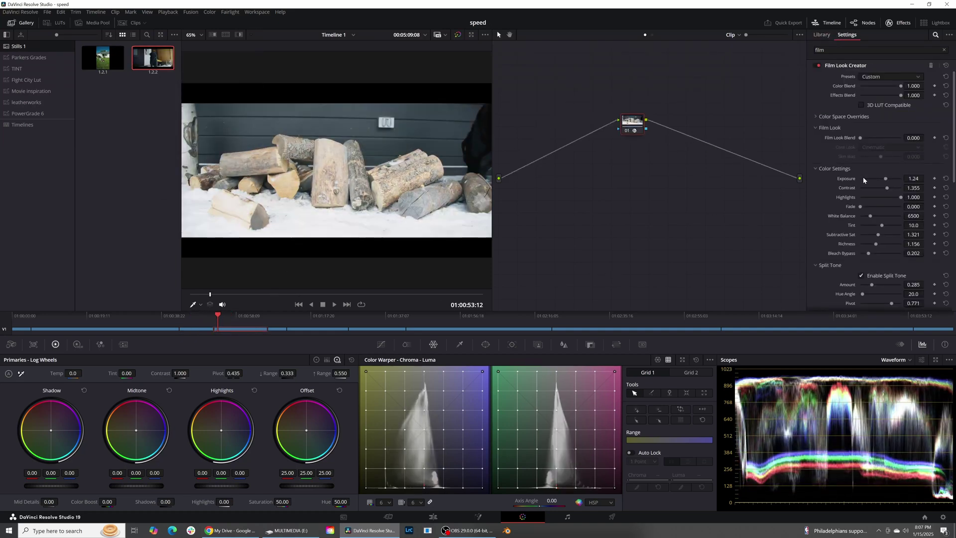
double_click(860, 178)
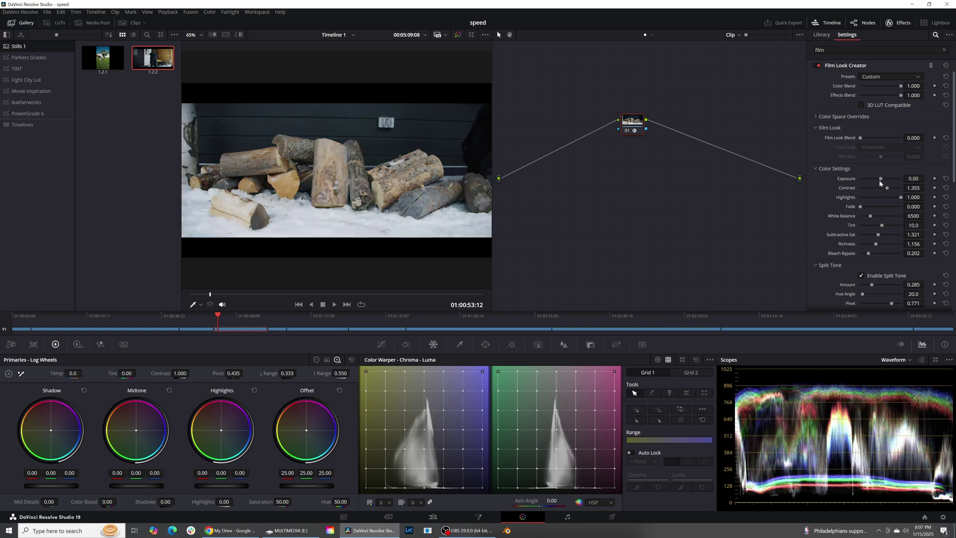
click(879, 178)
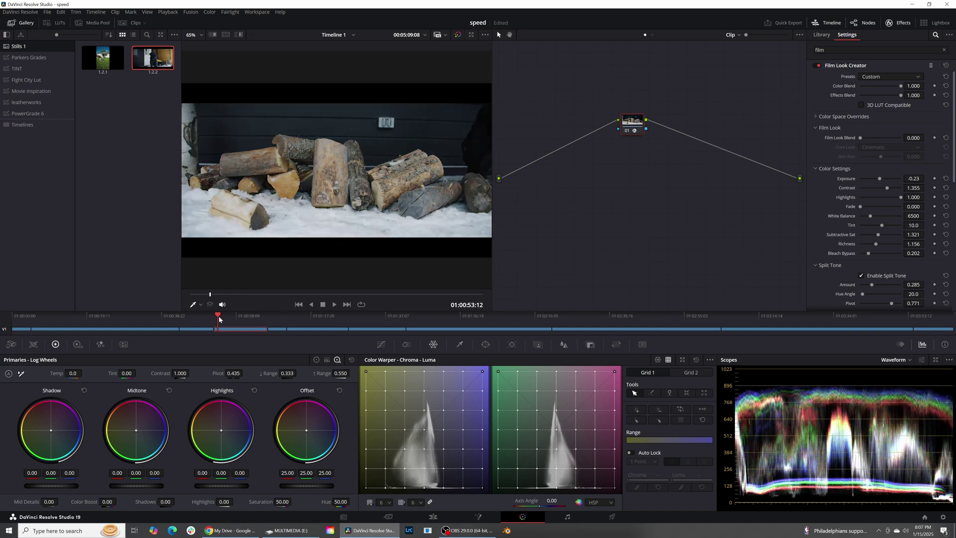
drag(220, 315, 235, 316)
right_click(369, 189)
click(377, 193)
- Apply still 1.4.1's grade to the porch clip and compare it against the ungraded view
click(273, 321)
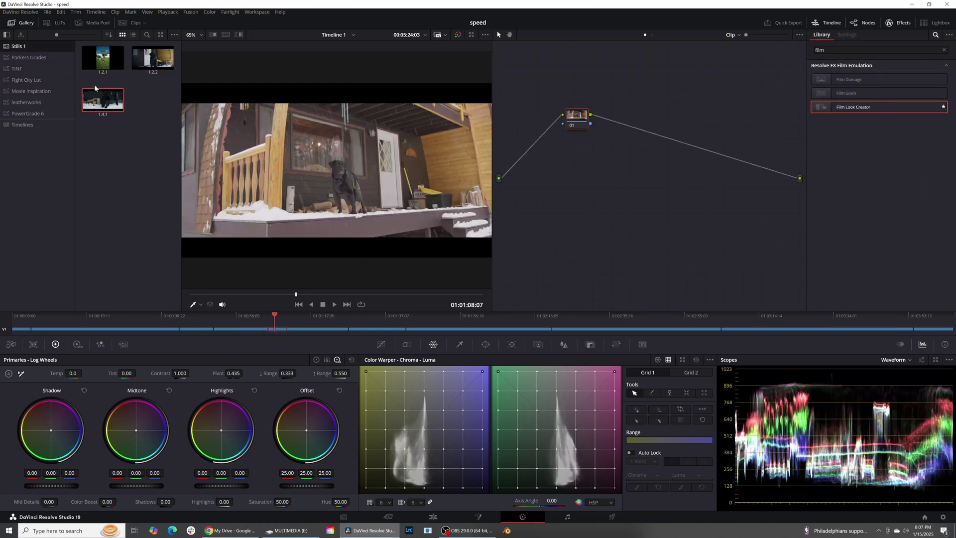
right_click(97, 97)
click(124, 132)
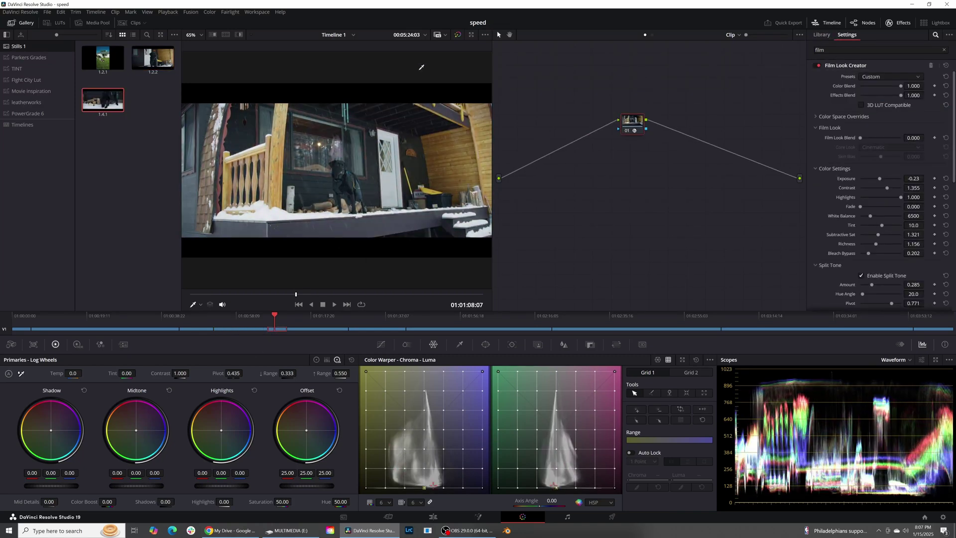
click(458, 35)
click(459, 35)
click(458, 36)
click(458, 36)
- Apply still 1.4.1's grade to the icicle clip
click(308, 316)
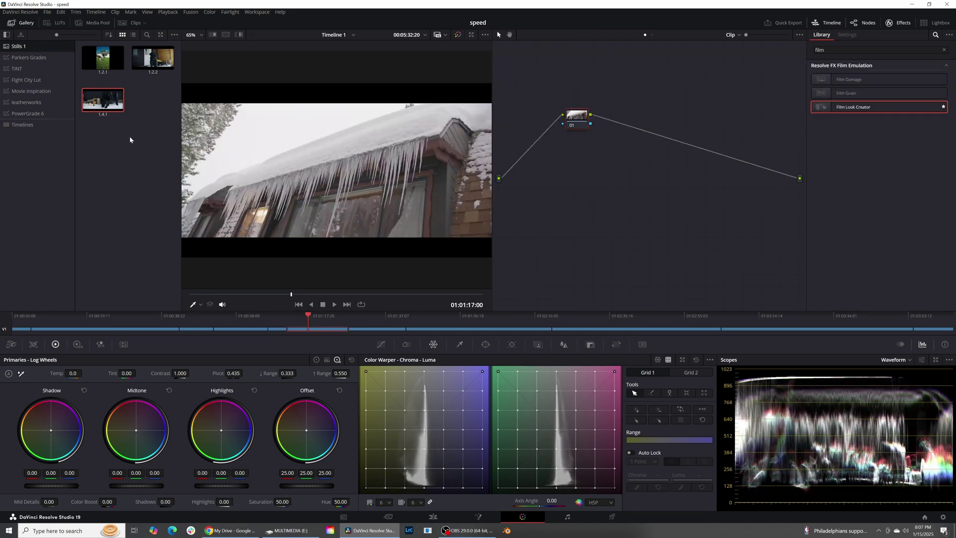
right_click(101, 101)
click(119, 124)
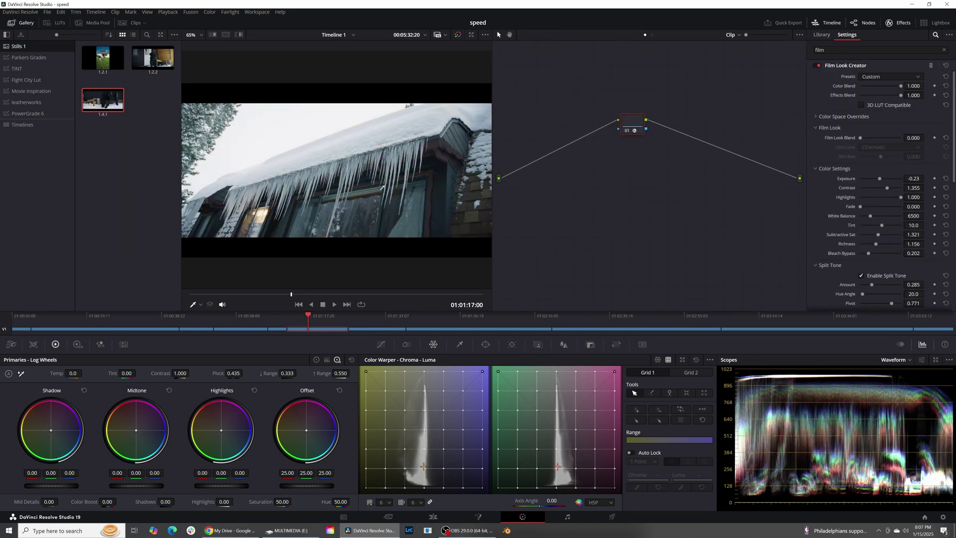
- Apply still 1.4.1 to the dog close-up and raise its Exposure to 1.33
click(316, 321)
click(362, 329)
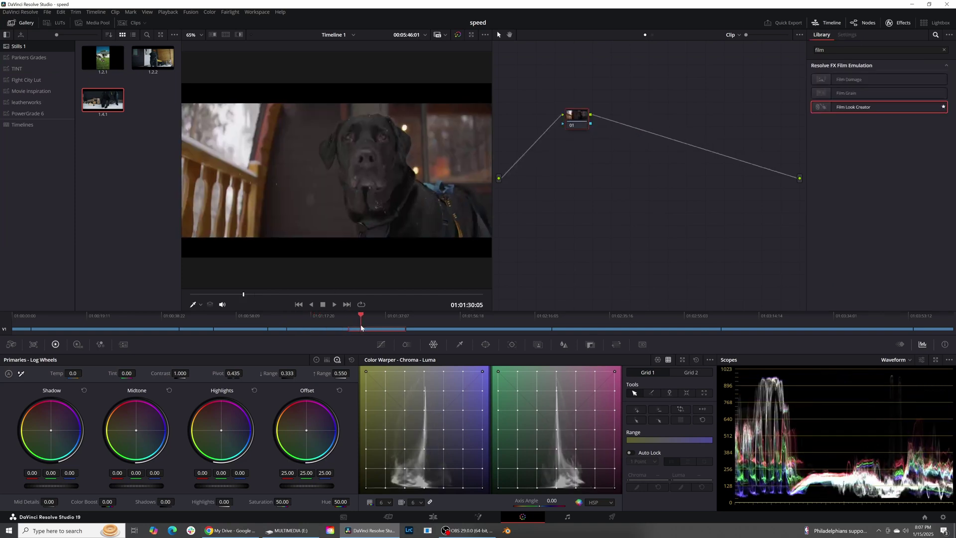
right_click(102, 100)
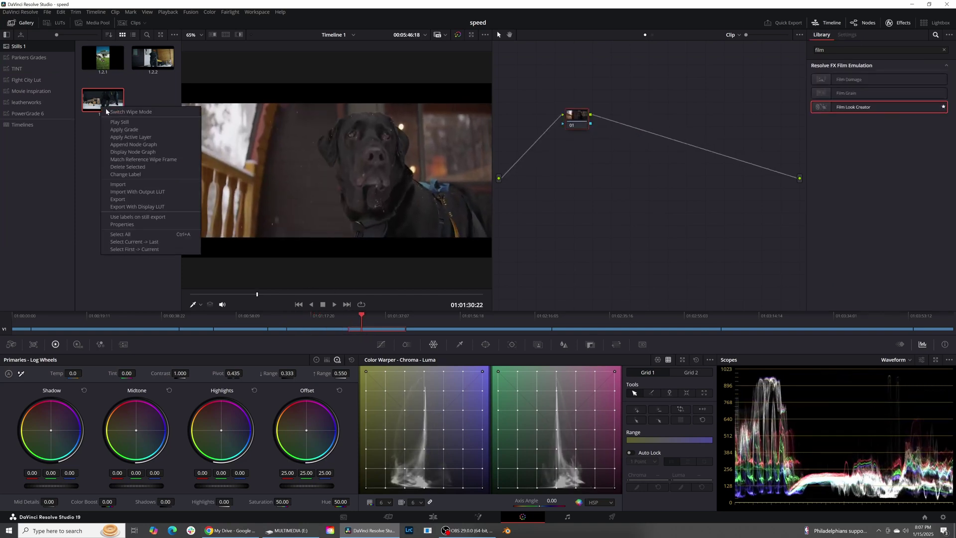
click(119, 125)
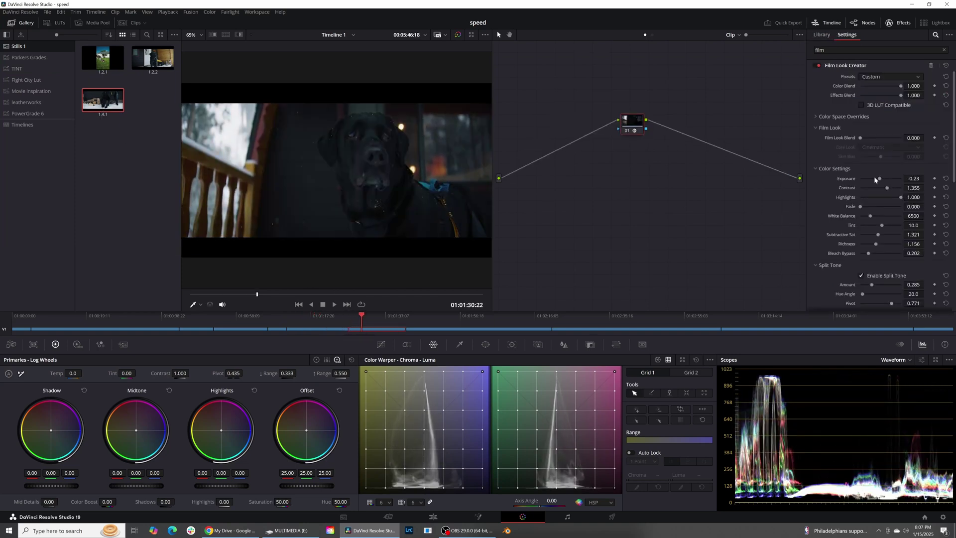
double_click(855, 179)
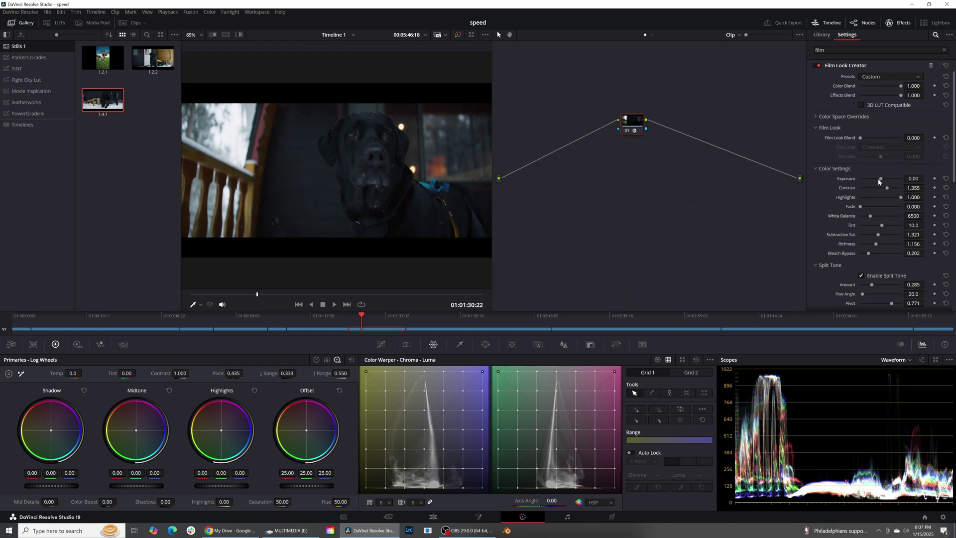
drag(878, 181, 886, 181)
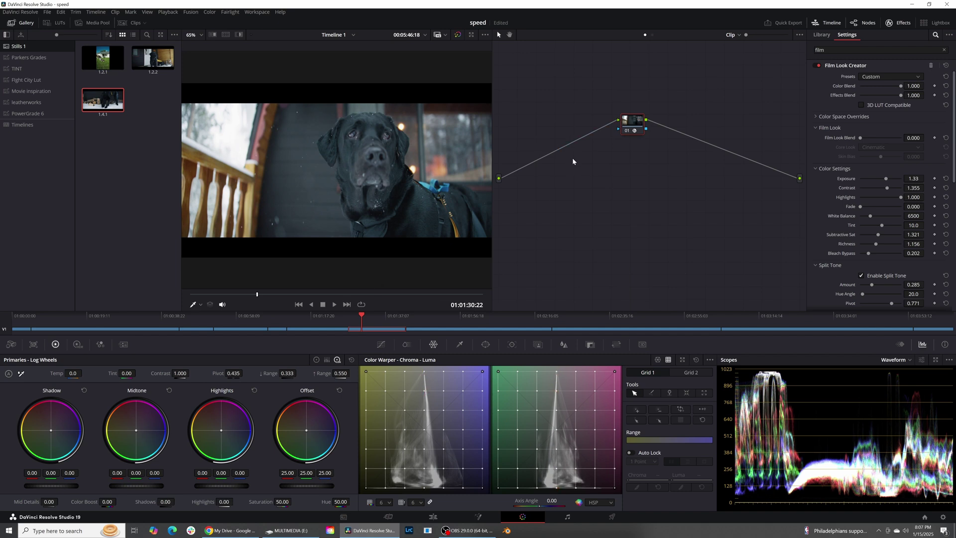
- Add a node before the film look on the close-up, lower Highlights to -57.00, and compare ungraded
key(shift+s)
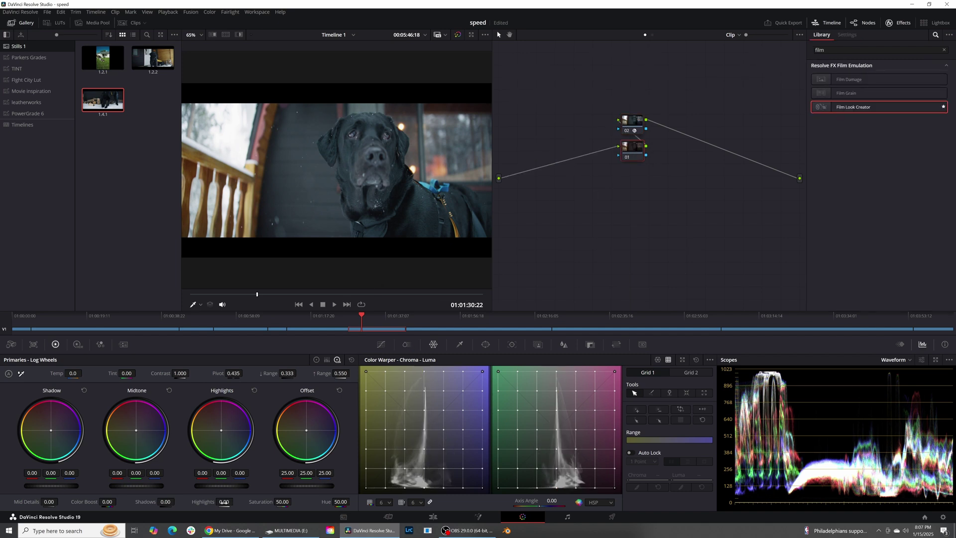
drag(224, 501, 177, 502)
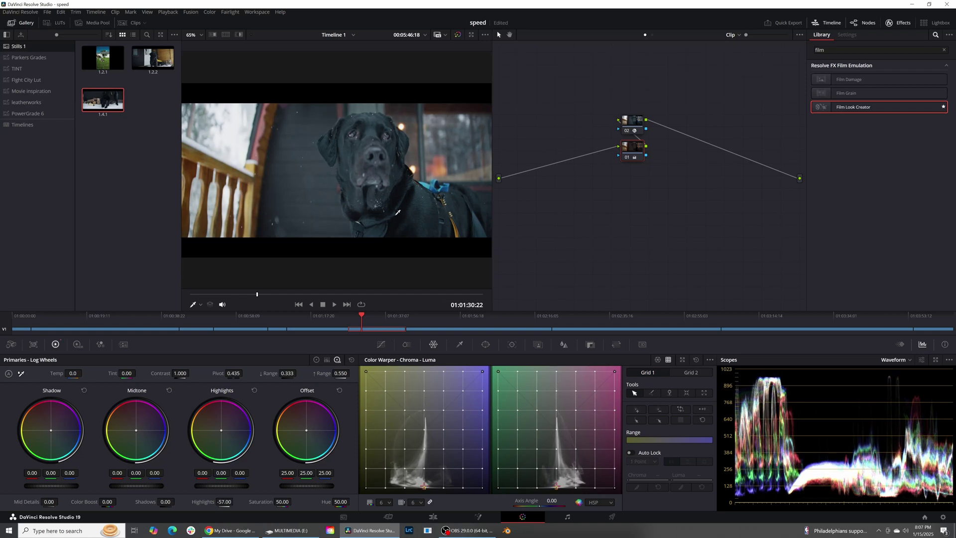
drag(363, 318, 381, 320)
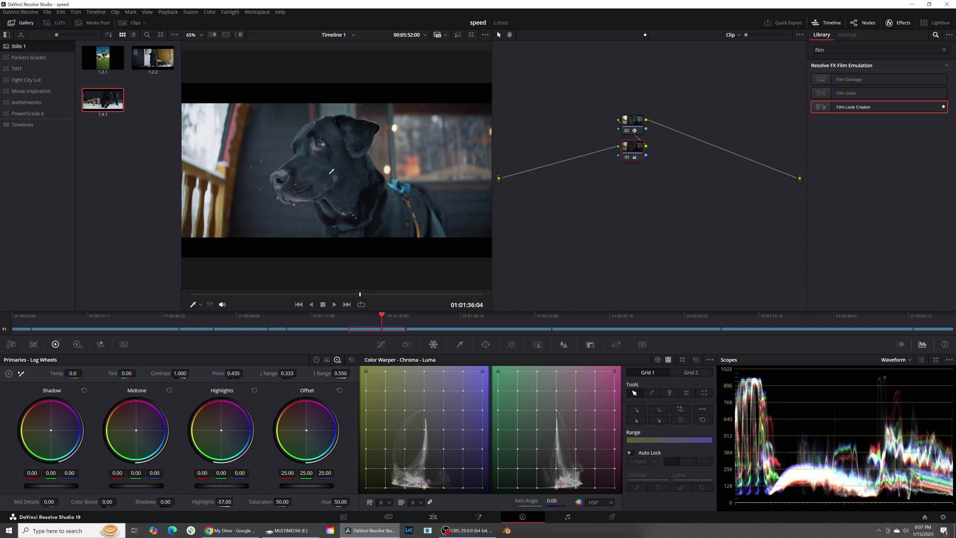
click(458, 35)
click(457, 35)
click(457, 35)
click(457, 35)
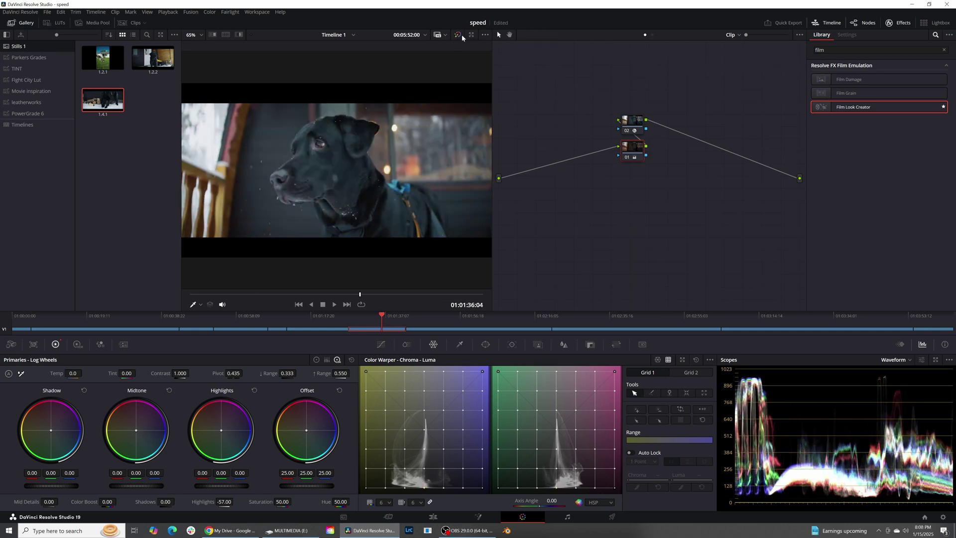